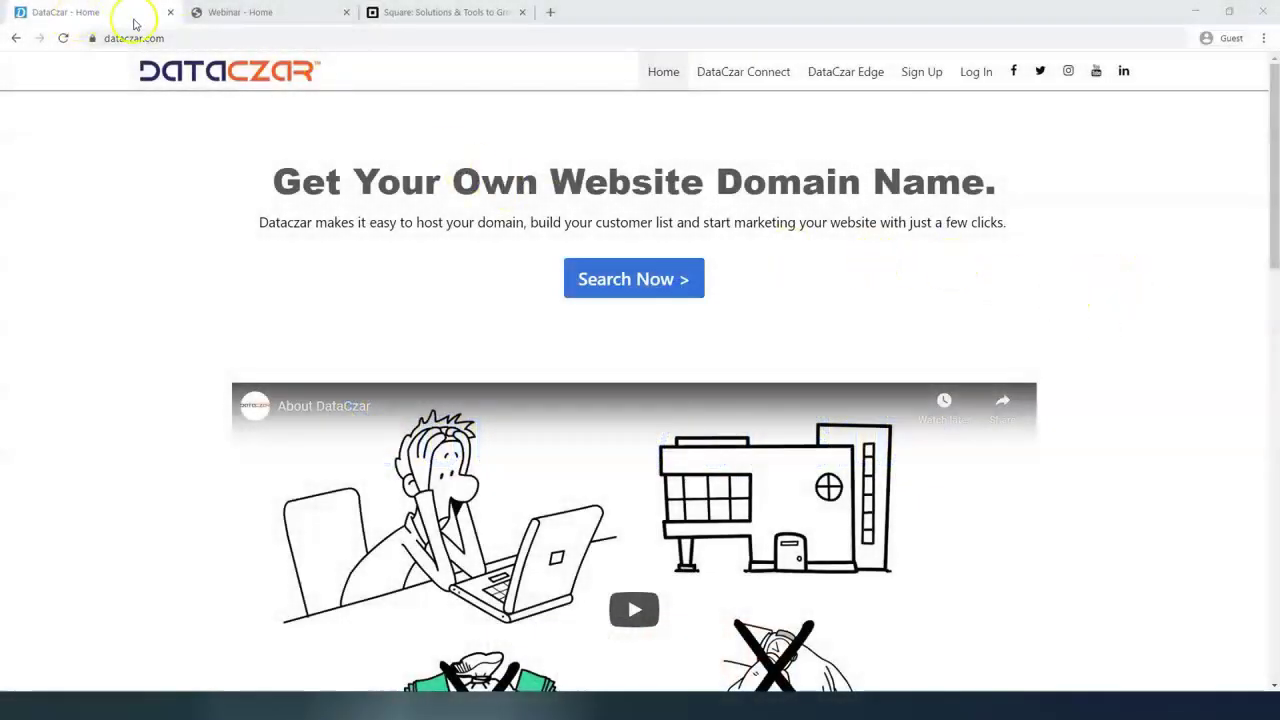
Log in to DataCzar Connect from dataczar.com with the account e-mail and password.
{"action": "left_click", "coordinate": [110, 14]}
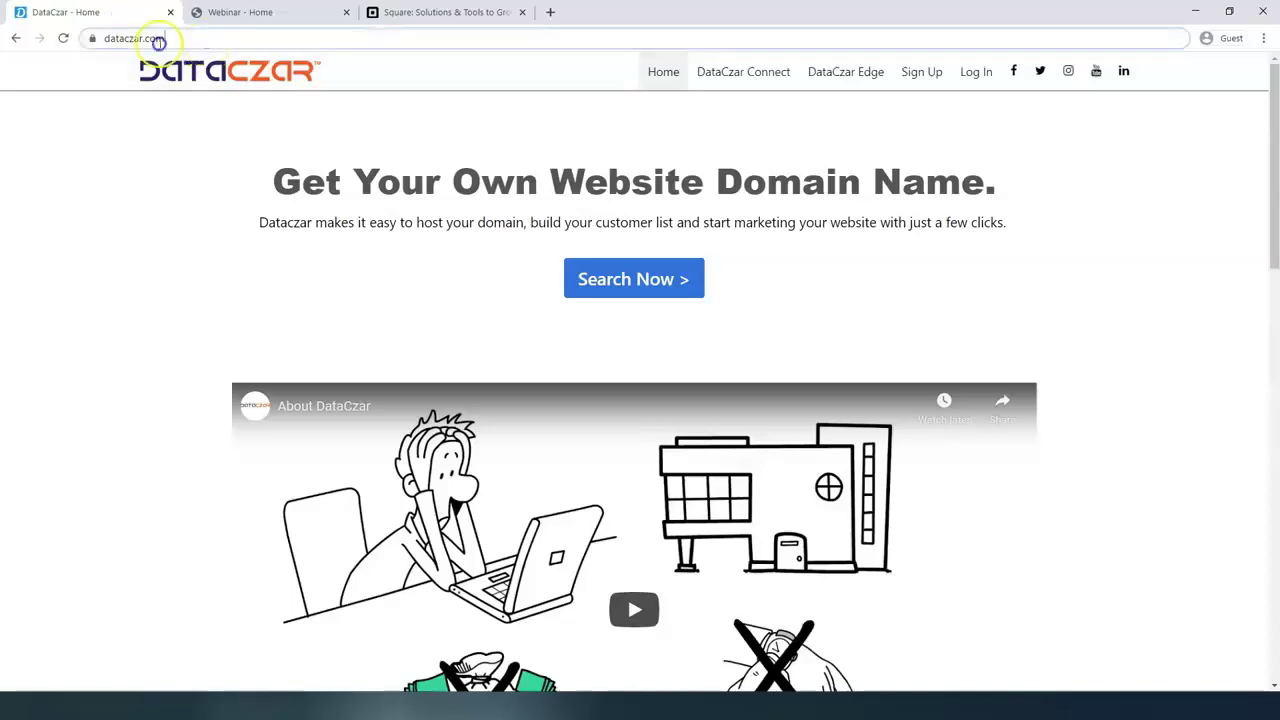
{"action": "left_click", "coordinate": [152, 38]}
{"action": "left_click", "coordinate": [978, 73]}
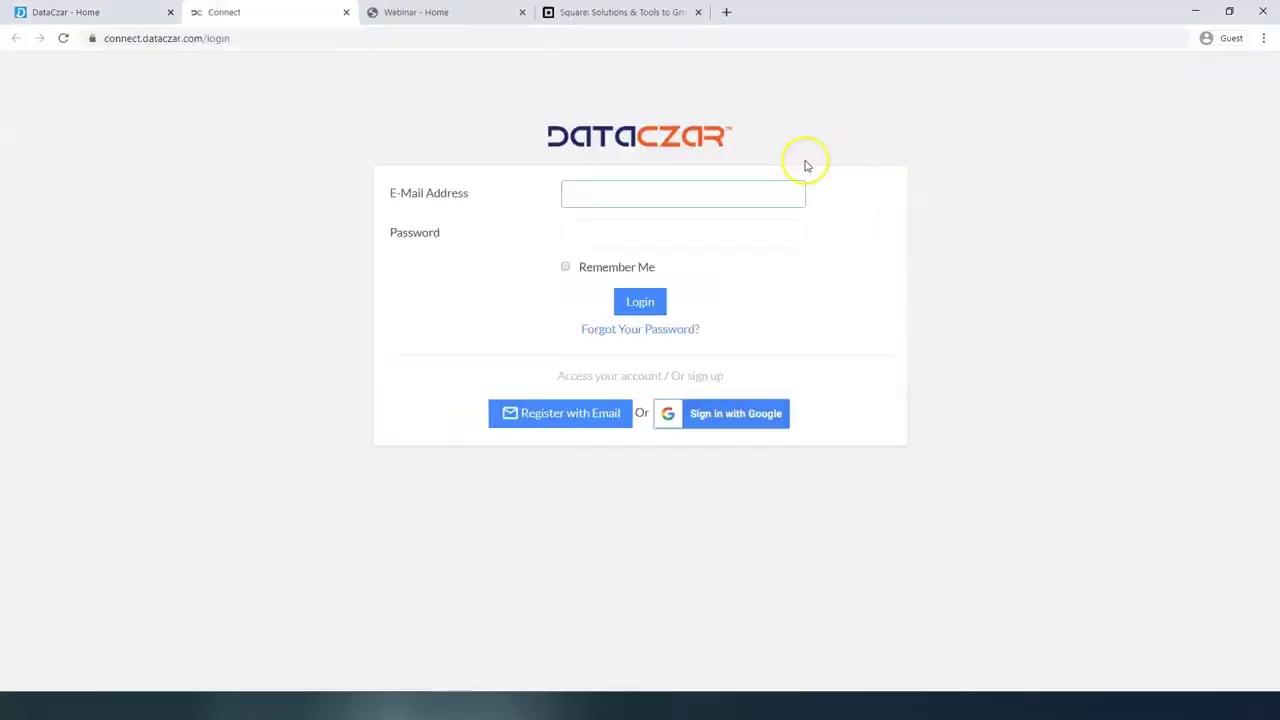
{"action": "key", "text": "ctrl+v"}
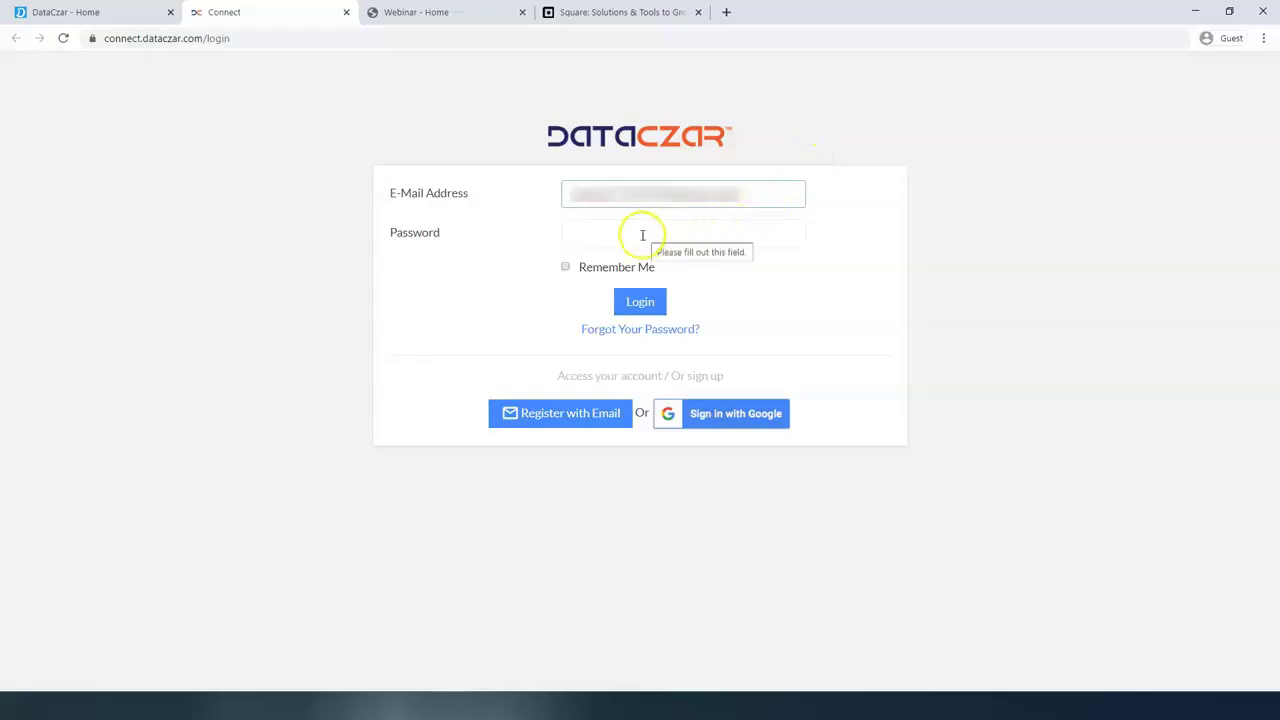
{"action": "left_click", "coordinate": [641, 234]}
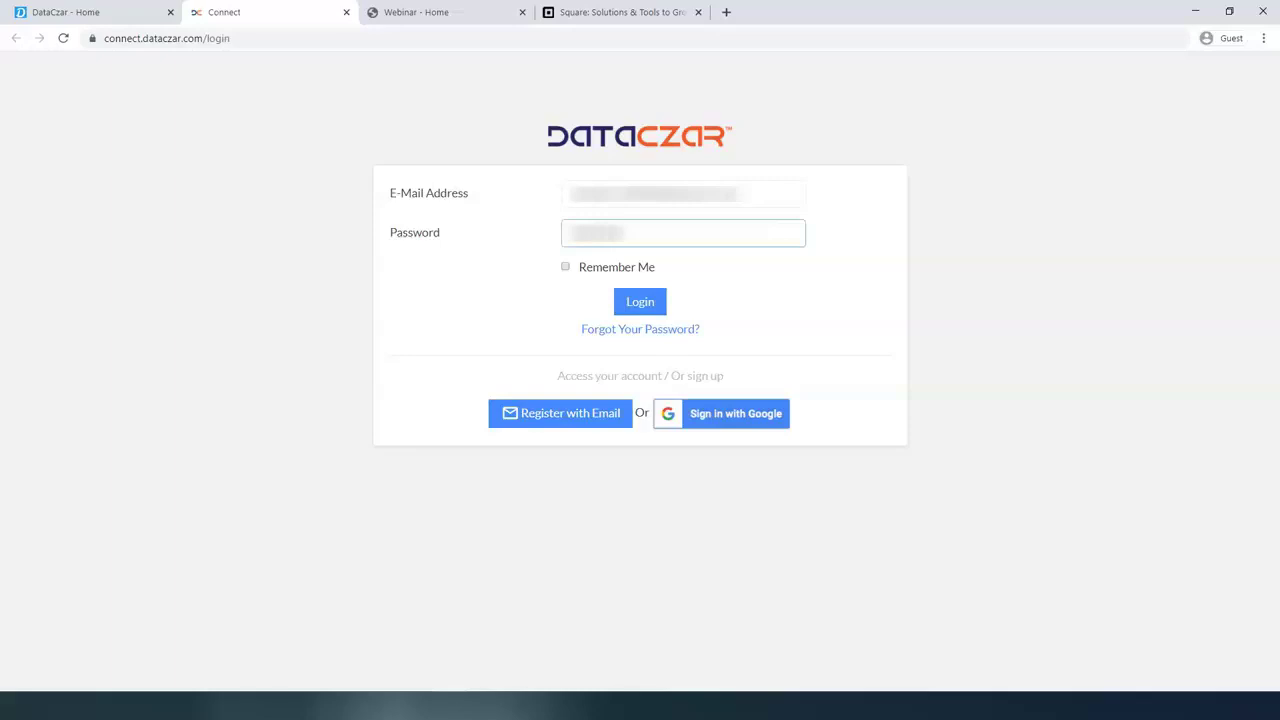
{"action": "key", "text": "Return"}
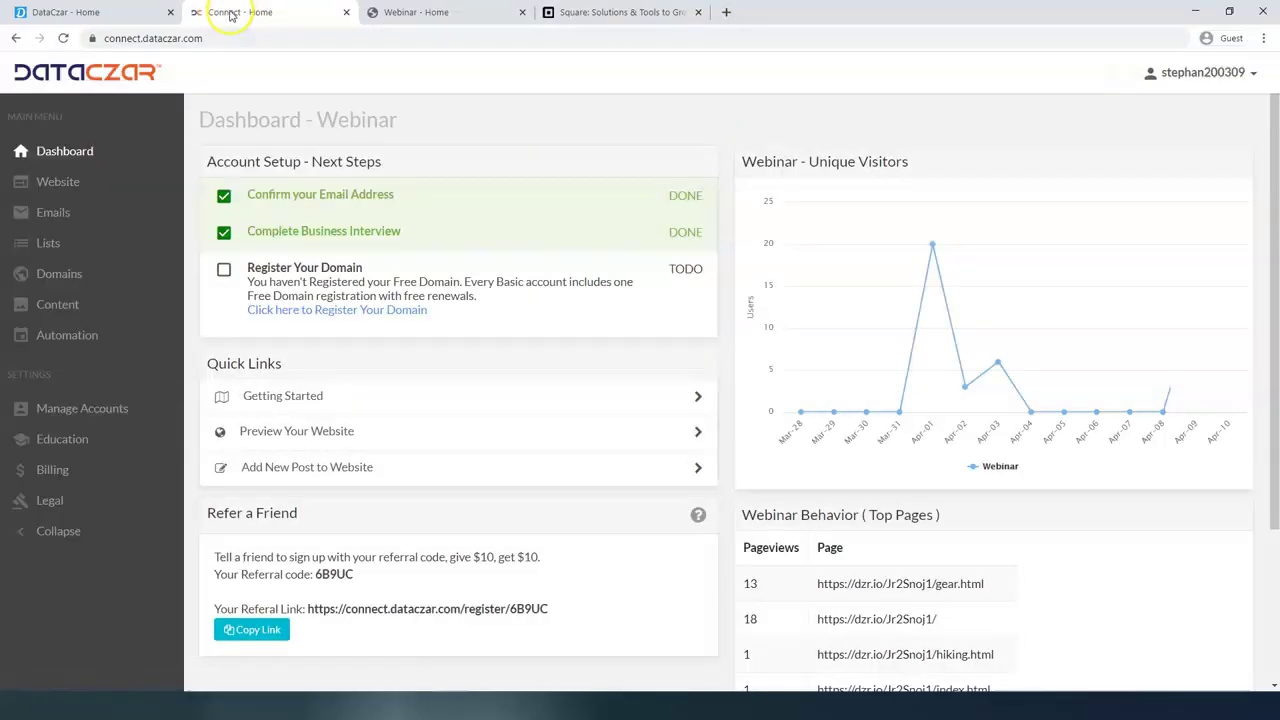
Close the DataCzar home page and show the Connect dashboard in full screen.
{"action": "left_click", "coordinate": [170, 12]}
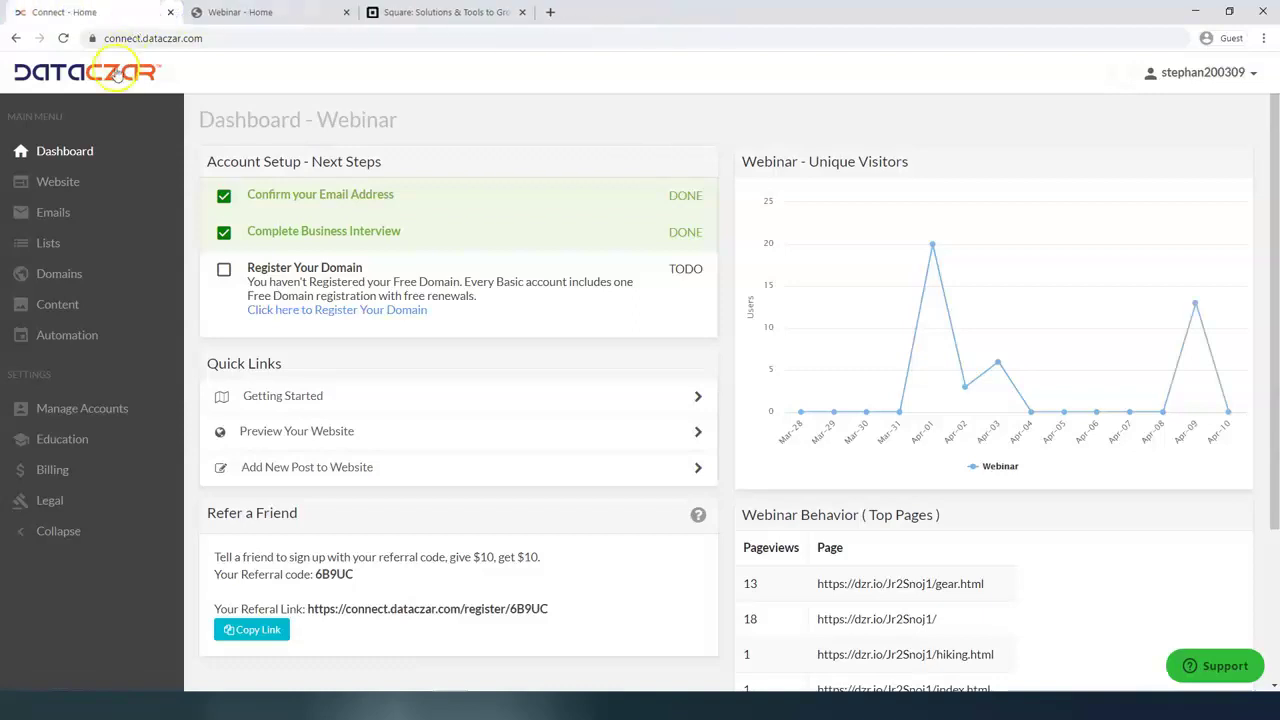
{"action": "left_click", "coordinate": [86, 146]}
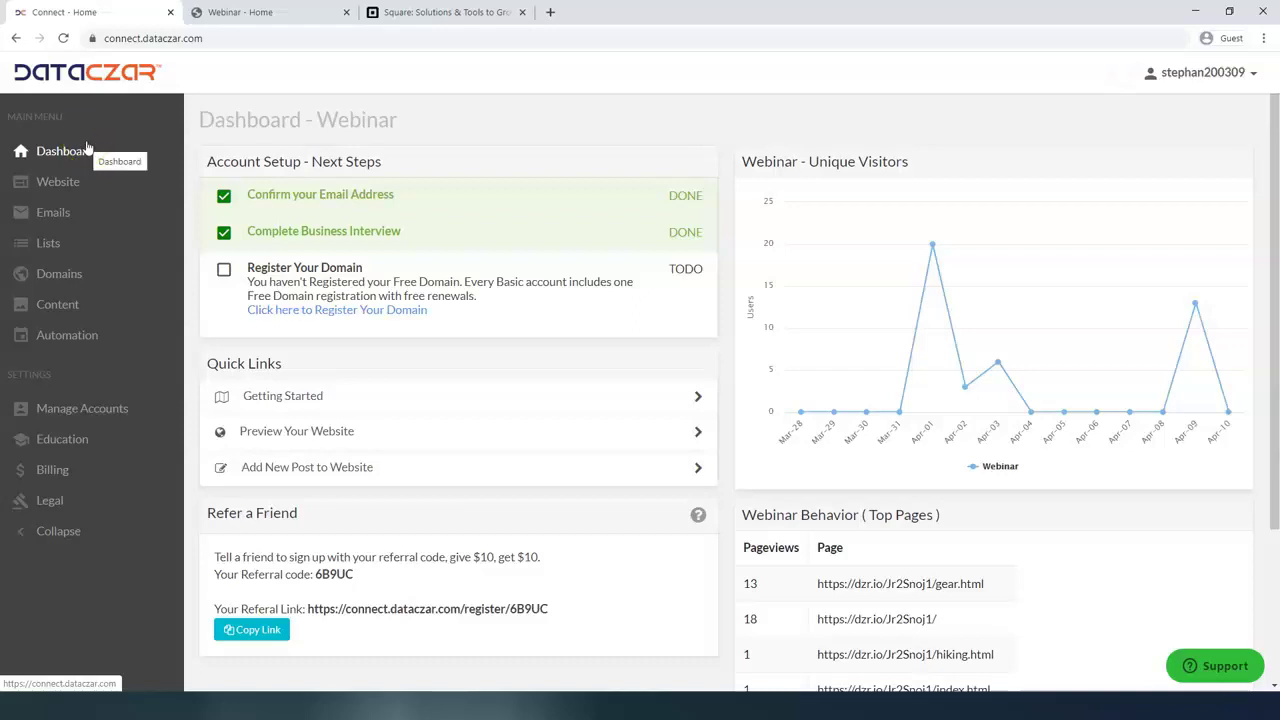
{"action": "key", "text": "F11"}
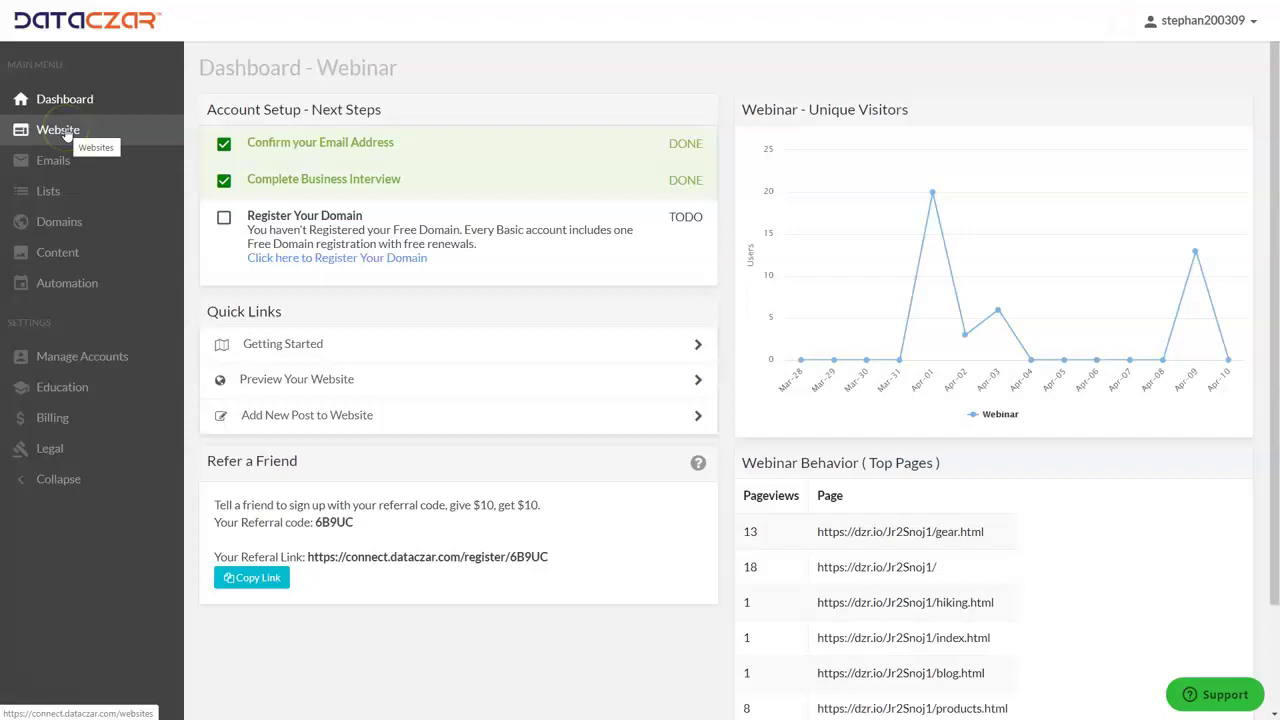
Open the Webinar website's Products page for editing.
{"action": "left_click", "coordinate": [66, 133]}
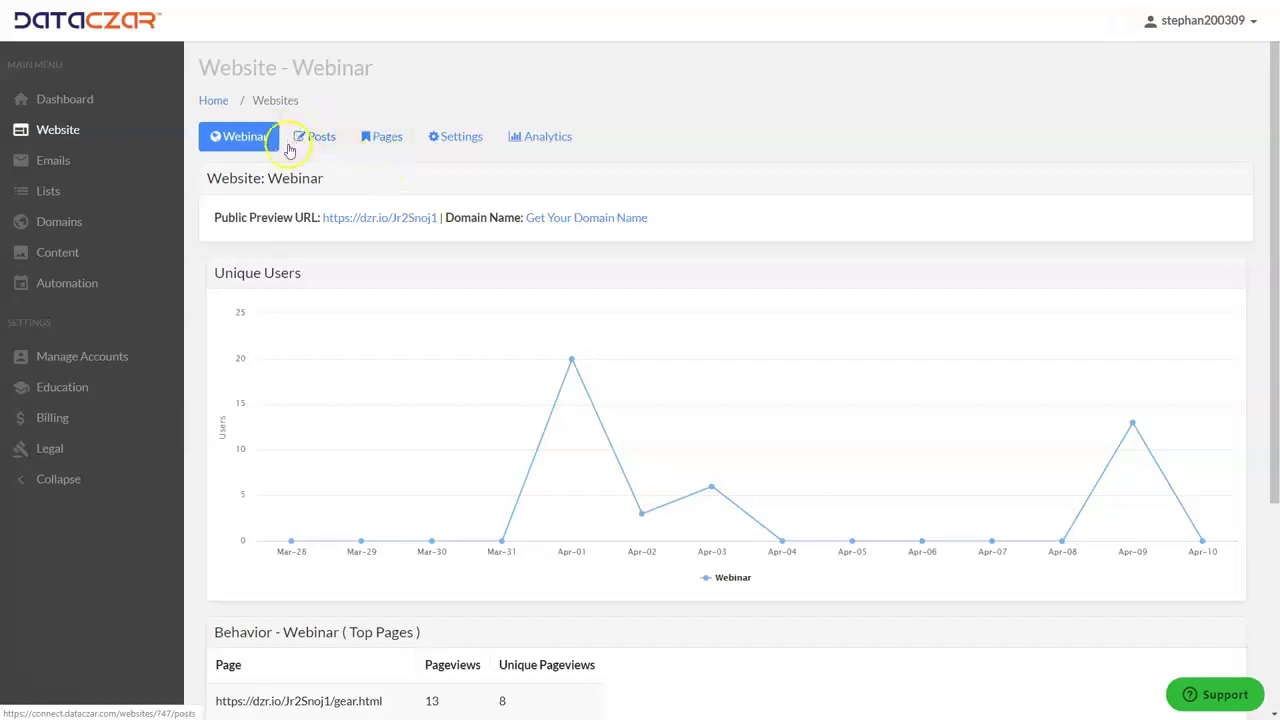
{"action": "left_click", "coordinate": [389, 144]}
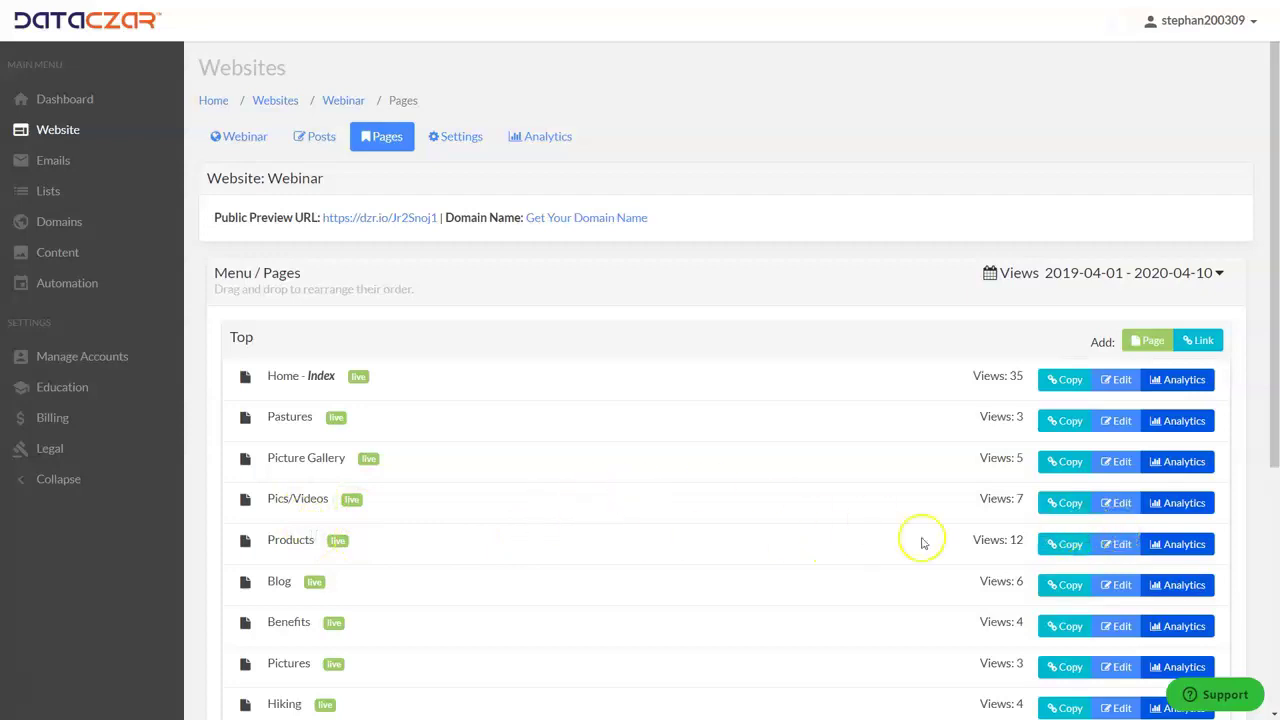
{"action": "left_click", "coordinate": [1118, 544]}
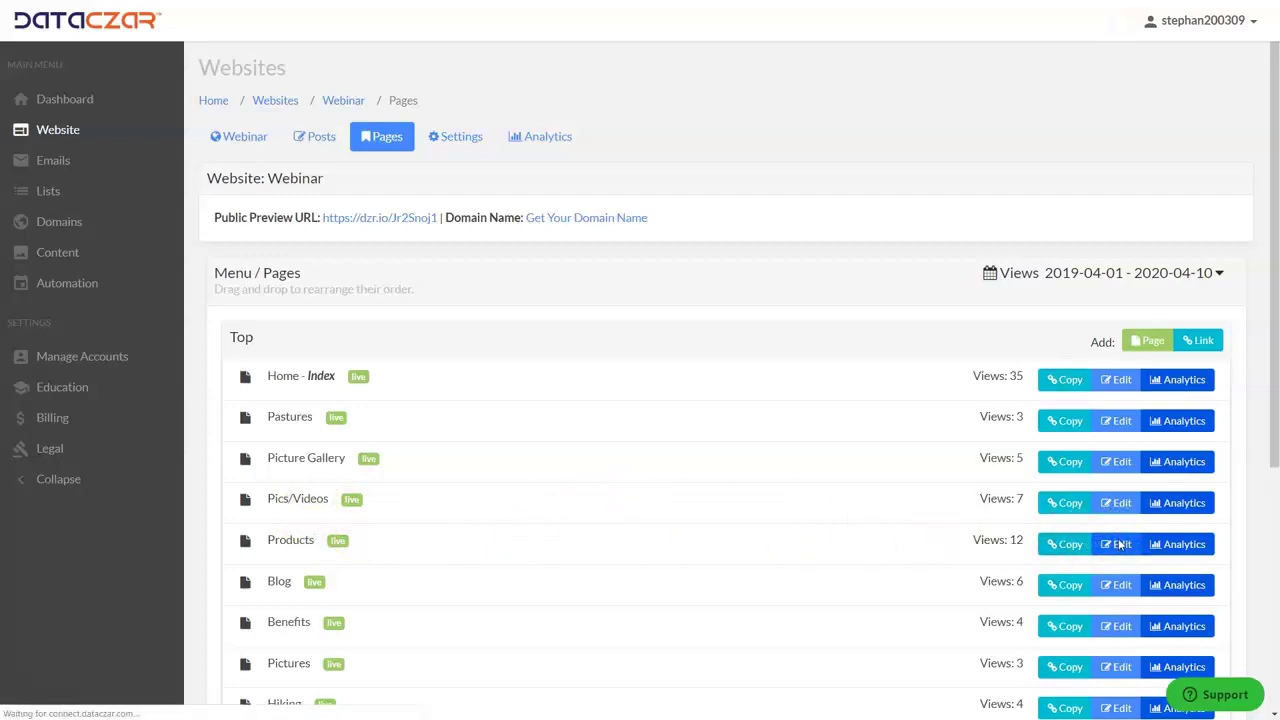
{"action": "scroll", "coordinate": [440, 403], "scroll_direction": "down", "scroll_amount": 3}
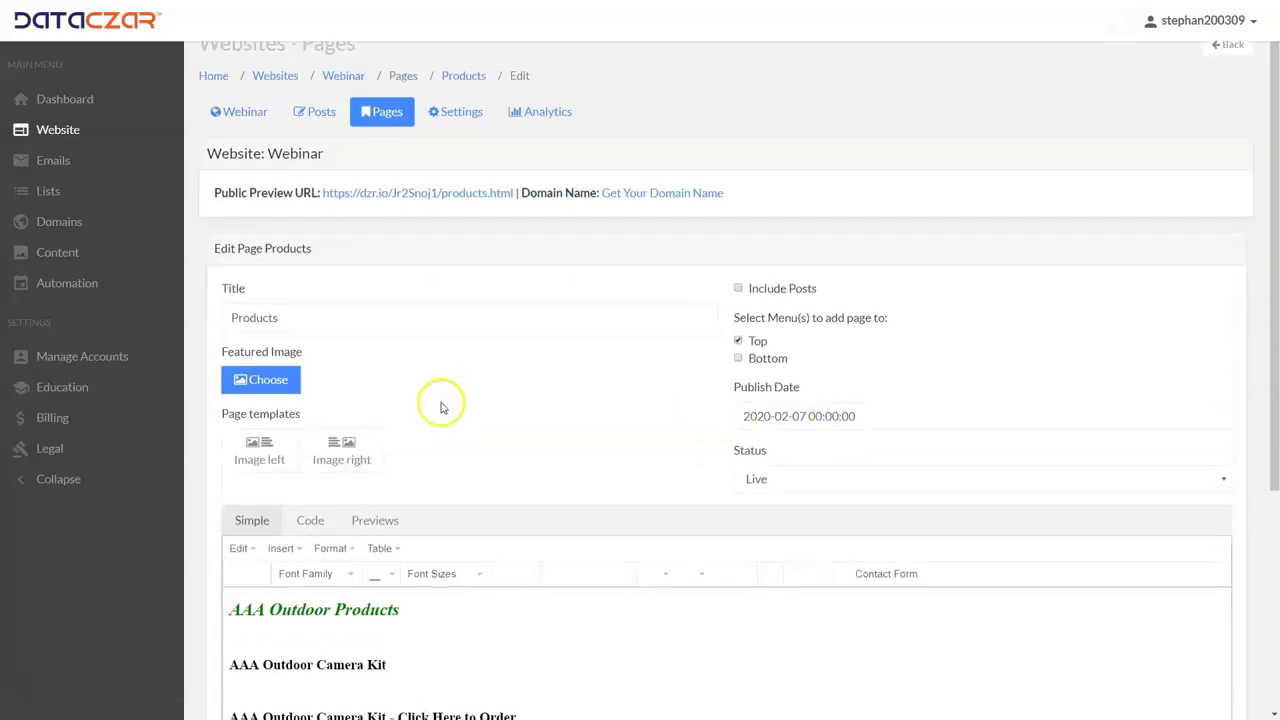
{"action": "scroll", "coordinate": [440, 403], "scroll_direction": "up", "scroll_amount": 1}
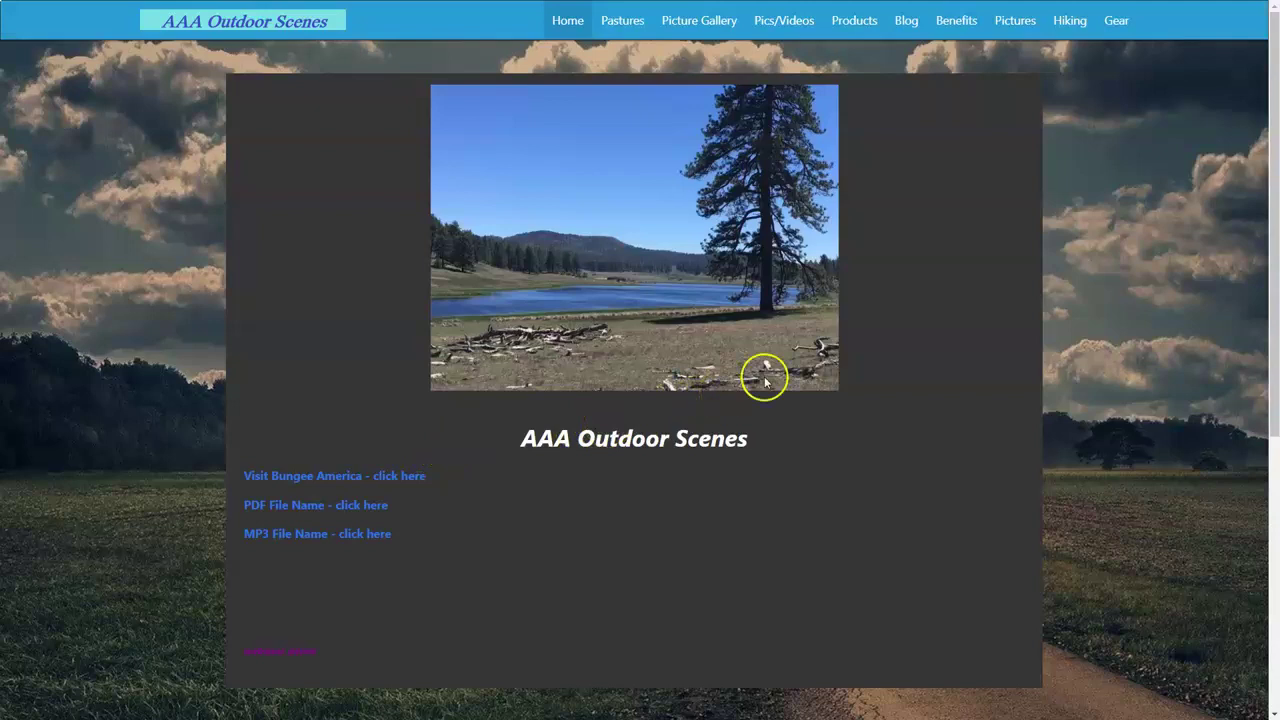
View the public site's Products page, then look through the Point of Sale, eCommerce and Payments offerings on the Square website.
{"action": "left_click", "coordinate": [856, 24]}
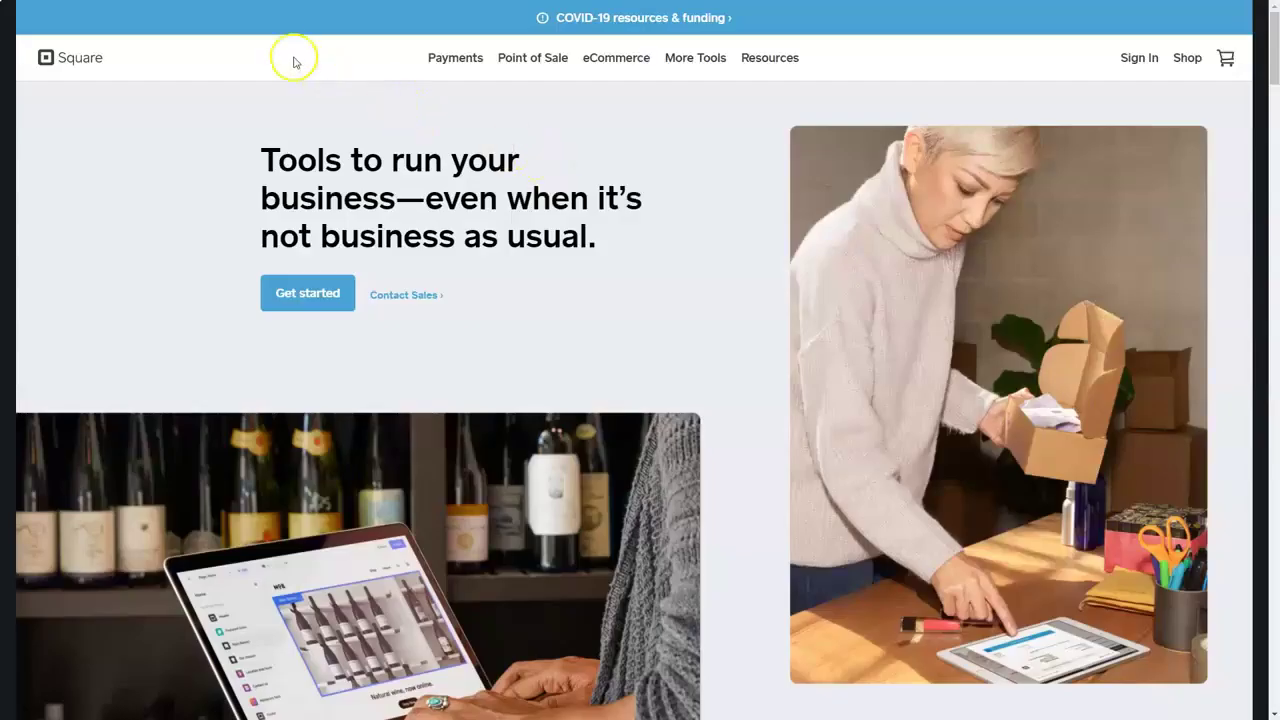
{"action": "mouse_move", "coordinate": [565, 77]}
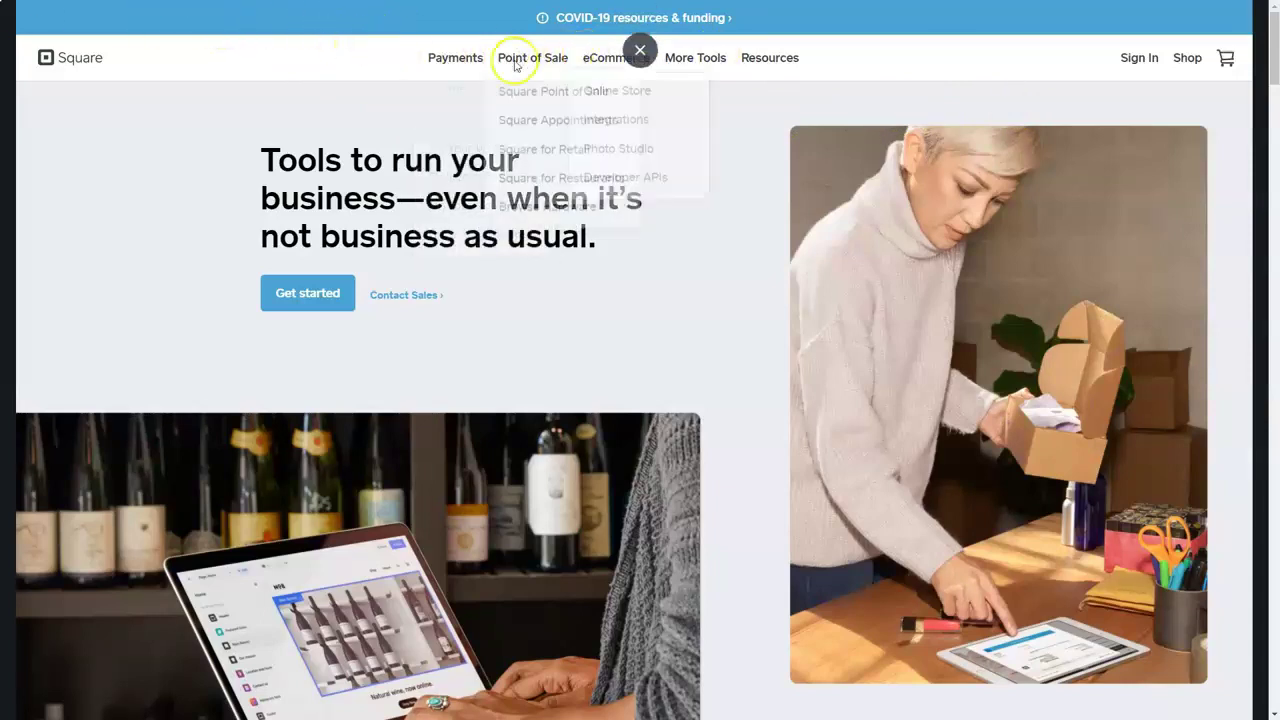
{"action": "mouse_move", "coordinate": [457, 50]}
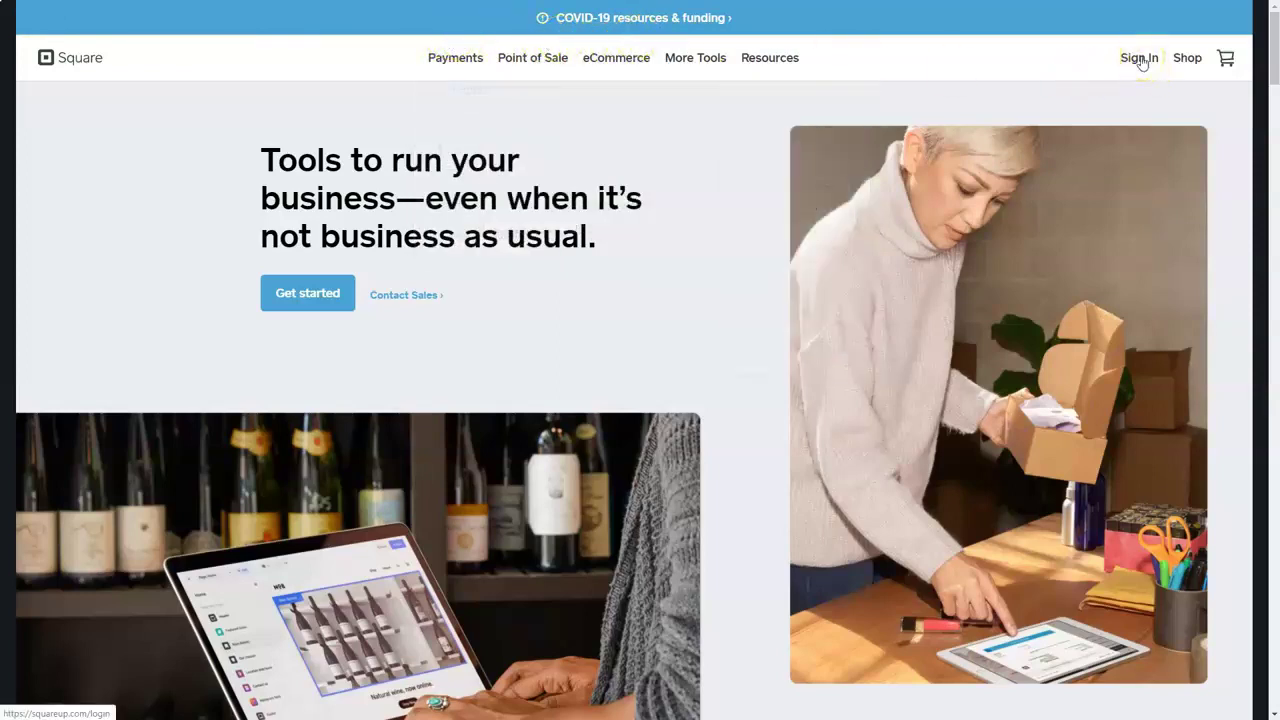
Sign in to Square with the account e-mail and password.
{"action": "left_click", "coordinate": [1140, 59]}
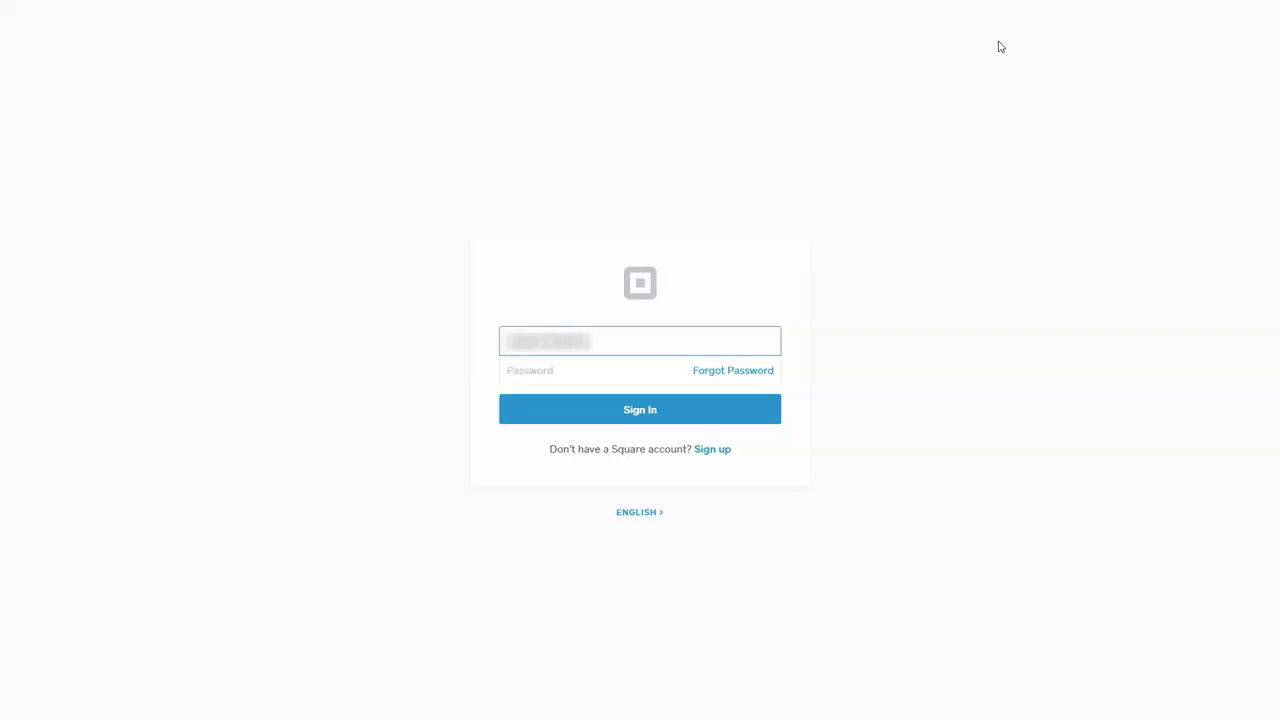
{"action": "key", "text": "Tab"}
{"action": "key", "text": "ctrl+v"}
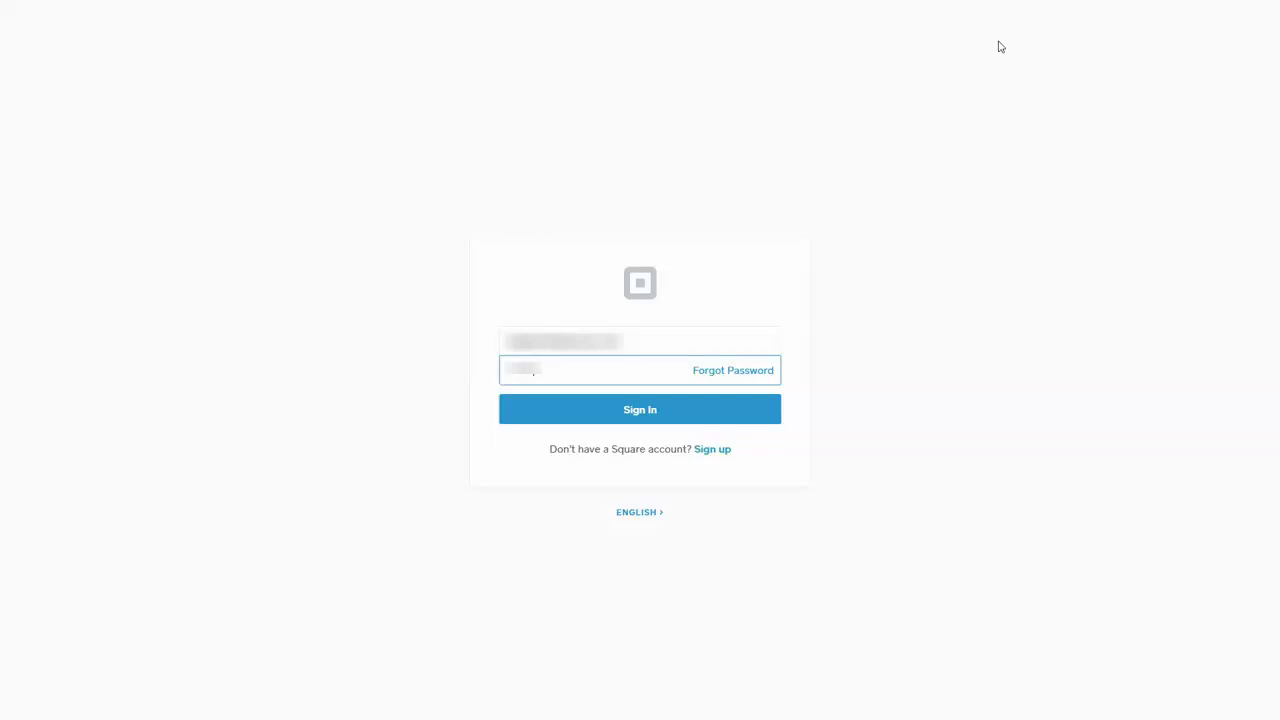
{"action": "key", "text": "Return"}
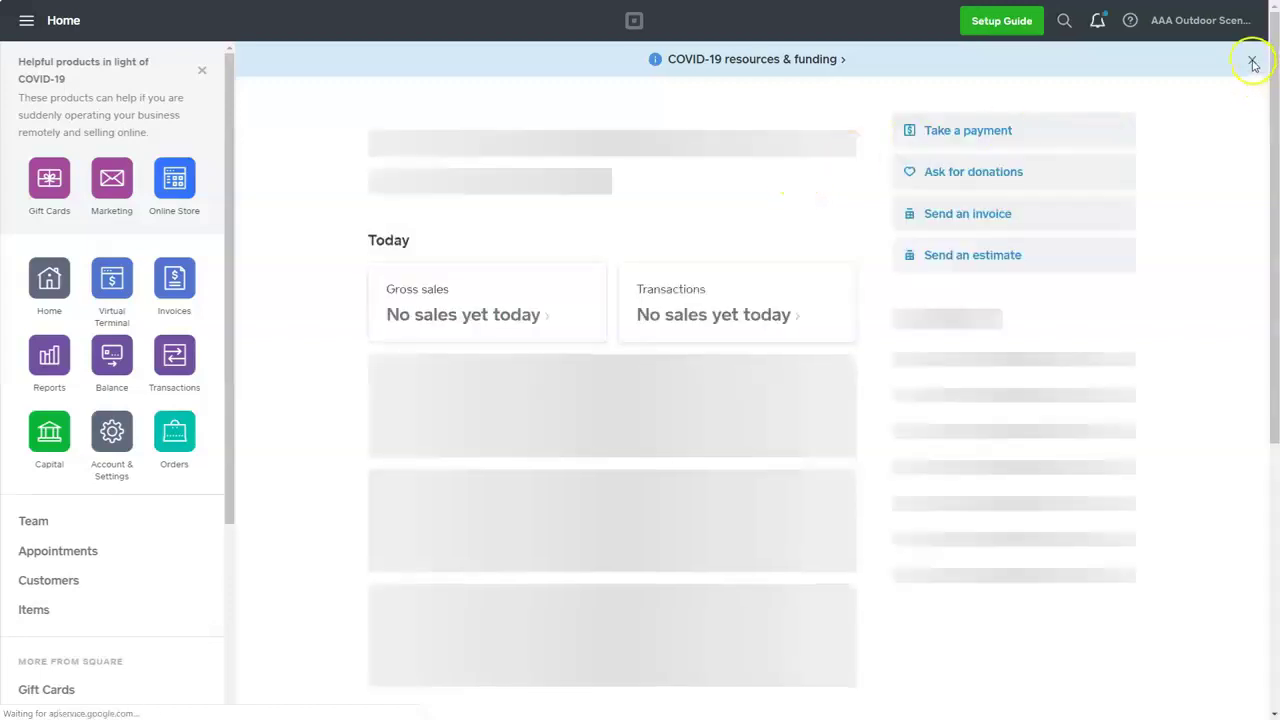
Dismiss the COVID-19 banner, then open Online Checkout without creating a new checkout link.
{"action": "left_click", "coordinate": [1253, 62]}
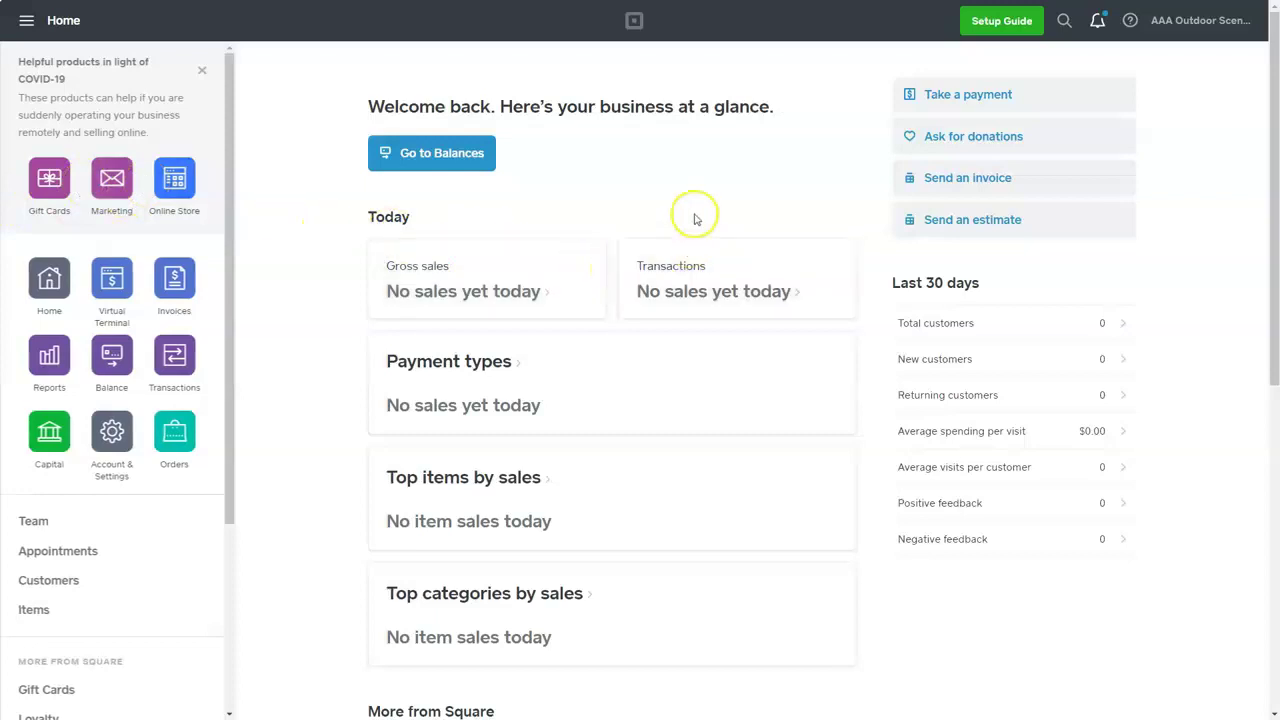
{"action": "scroll", "coordinate": [697, 230], "scroll_direction": "down", "scroll_amount": 5}
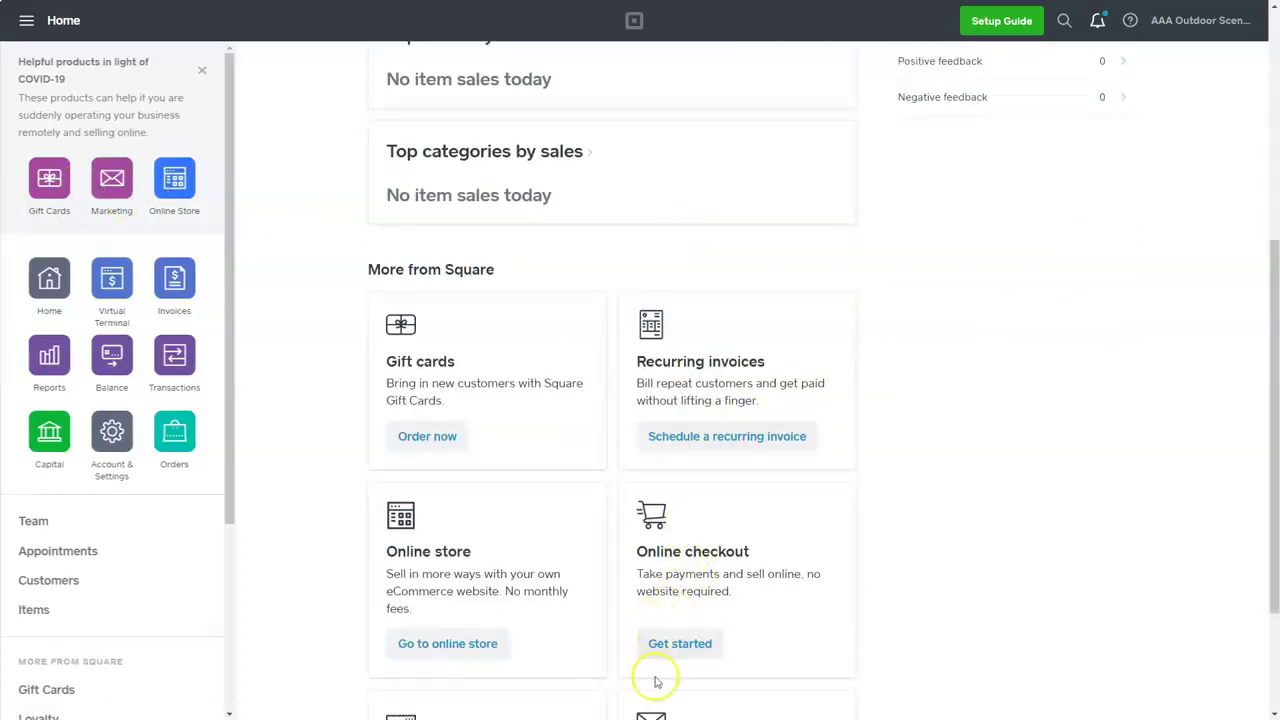
{"action": "left_click", "coordinate": [678, 643]}
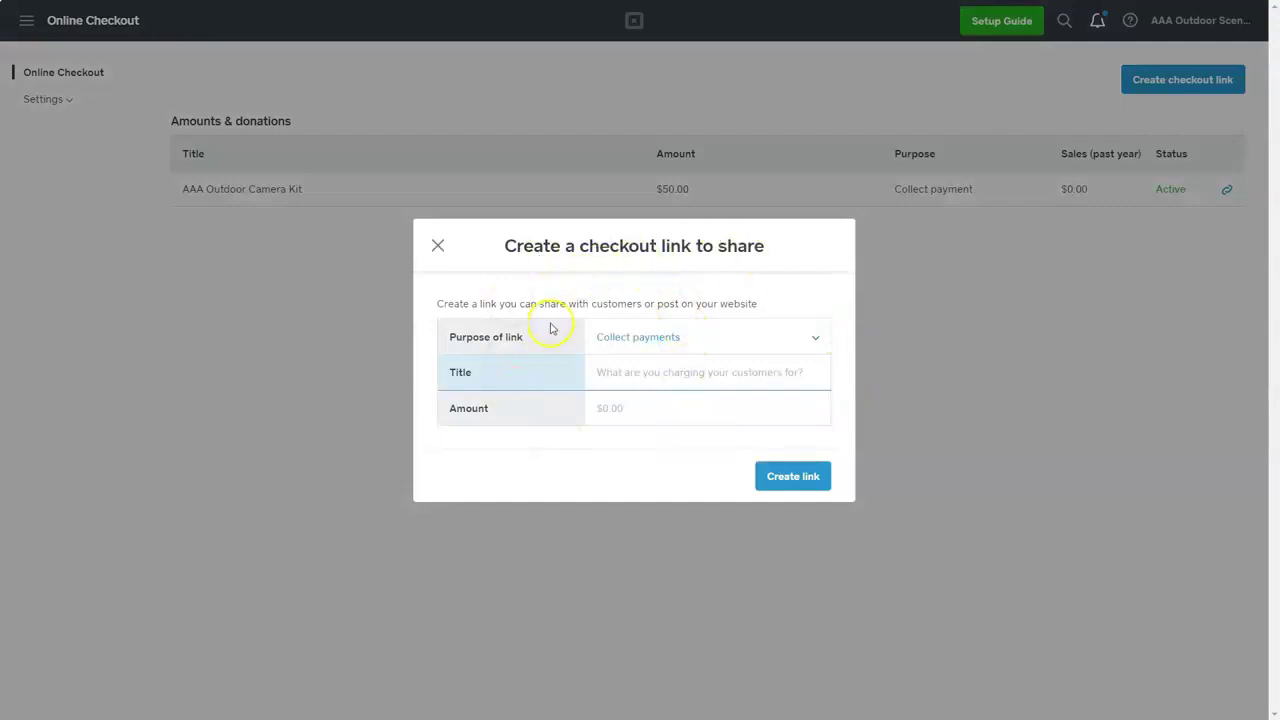
{"action": "left_click", "coordinate": [439, 248]}
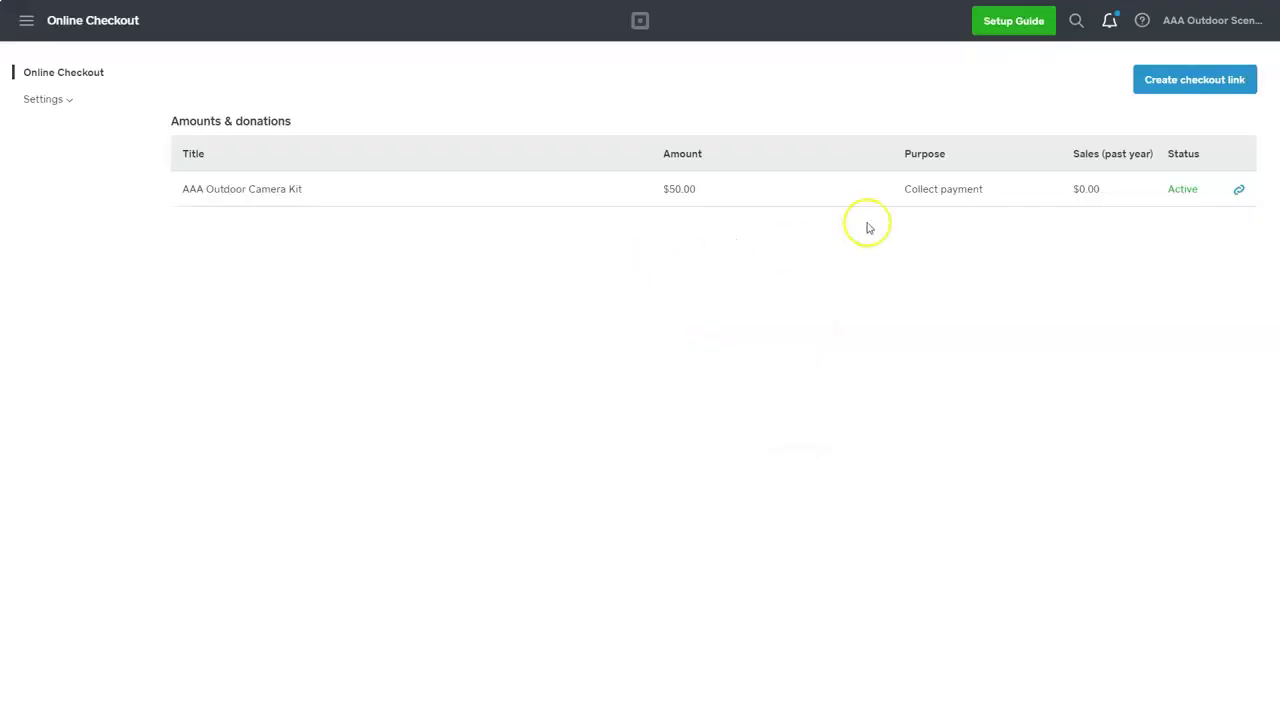
Open the AAA Outdoor Camera Kit checkout item and copy the embed code of its checkout button.
{"action": "left_click", "coordinate": [797, 187]}
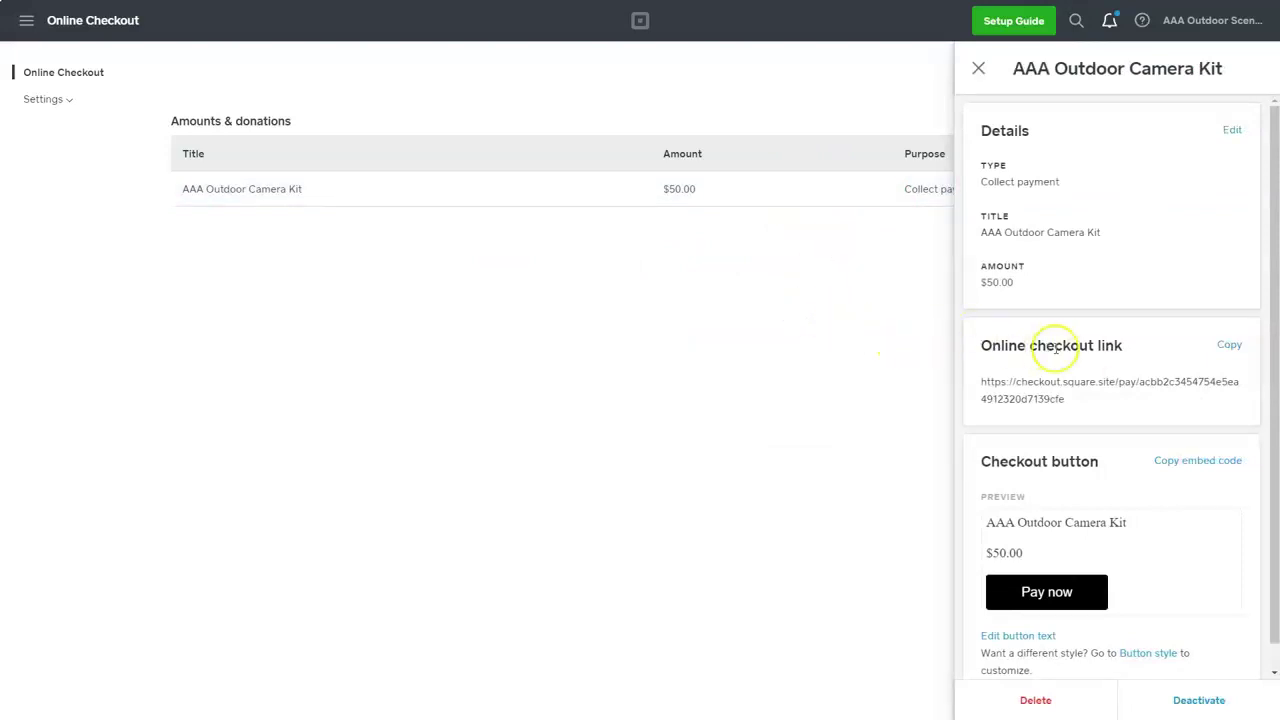
{"action": "scroll", "coordinate": [1080, 368], "scroll_direction": "down", "scroll_amount": 1}
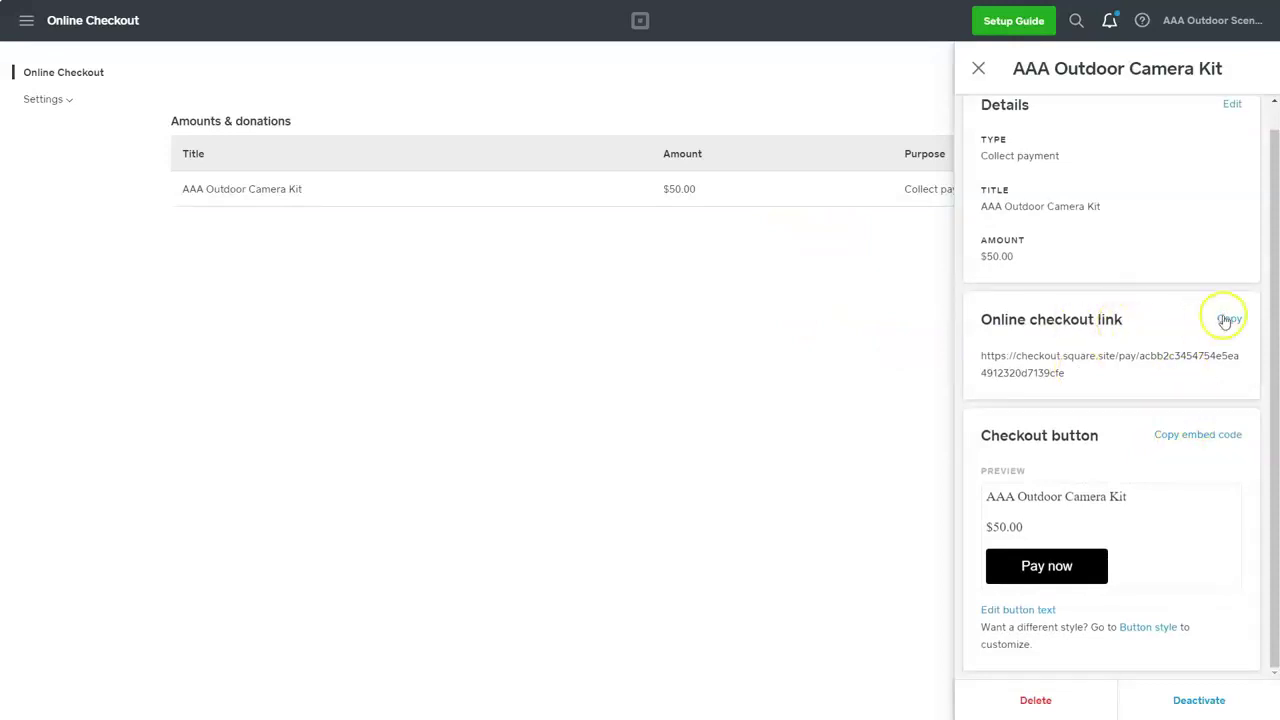
{"action": "left_click", "coordinate": [1192, 436]}
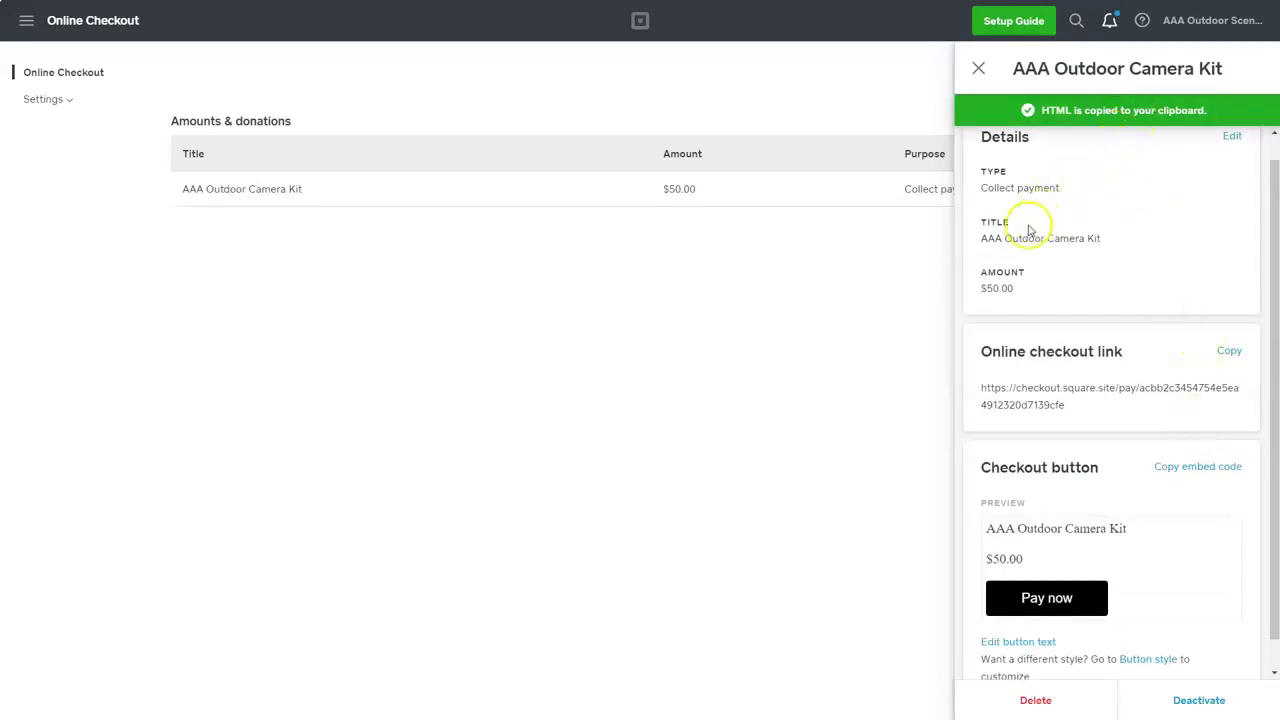
Switch back to DataCzar Connect and reopen the Webinar website's Products page for editing.
{"action": "key", "text": "alt+Tab"}
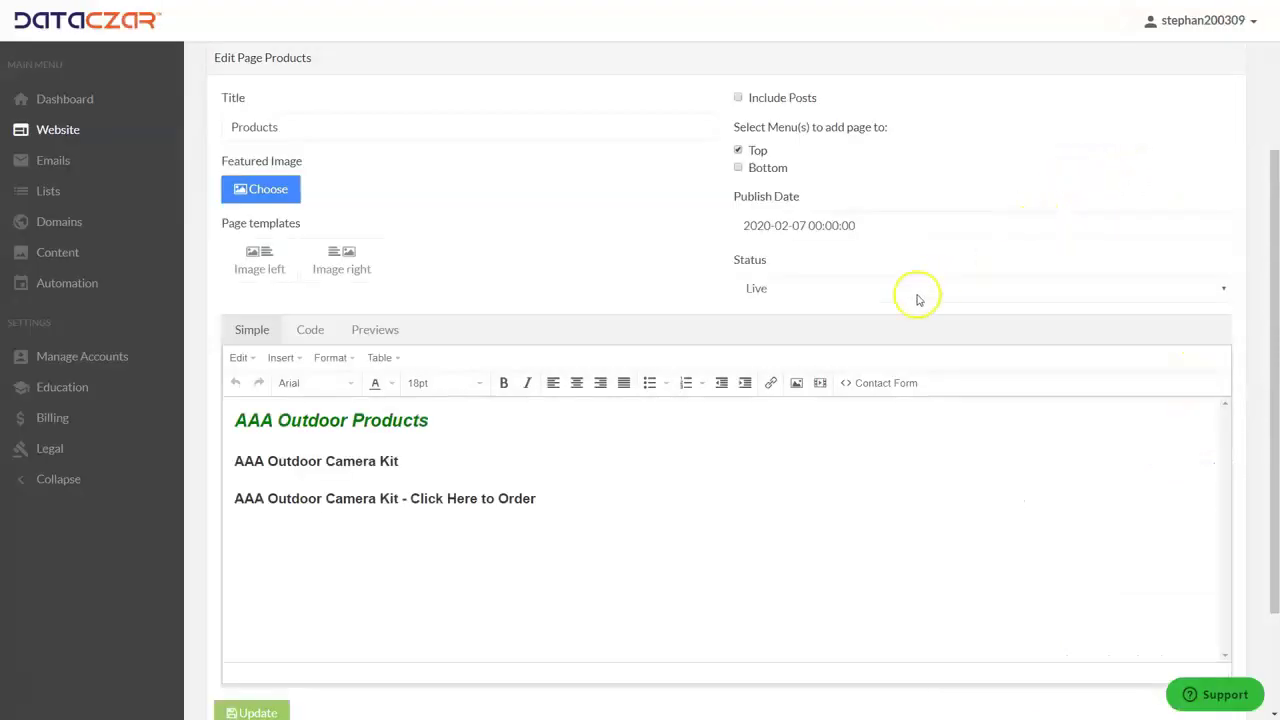
{"action": "left_click", "coordinate": [58, 131]}
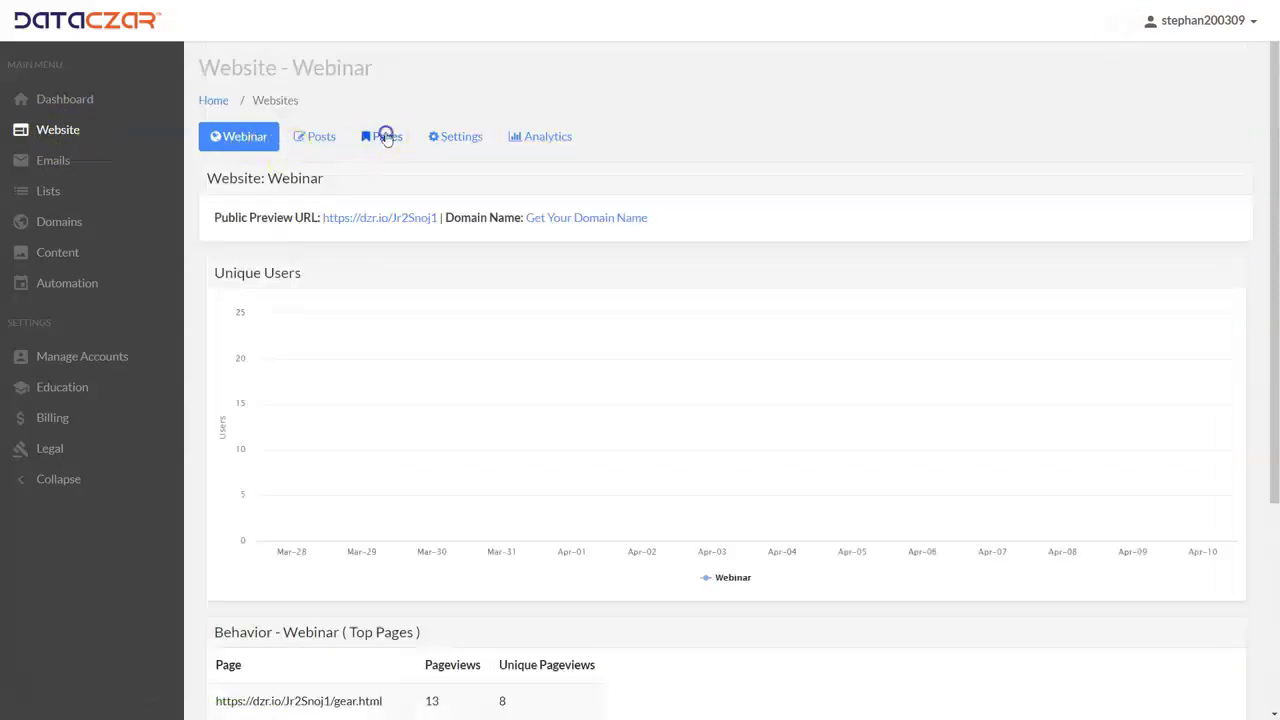
{"action": "left_click", "coordinate": [386, 136]}
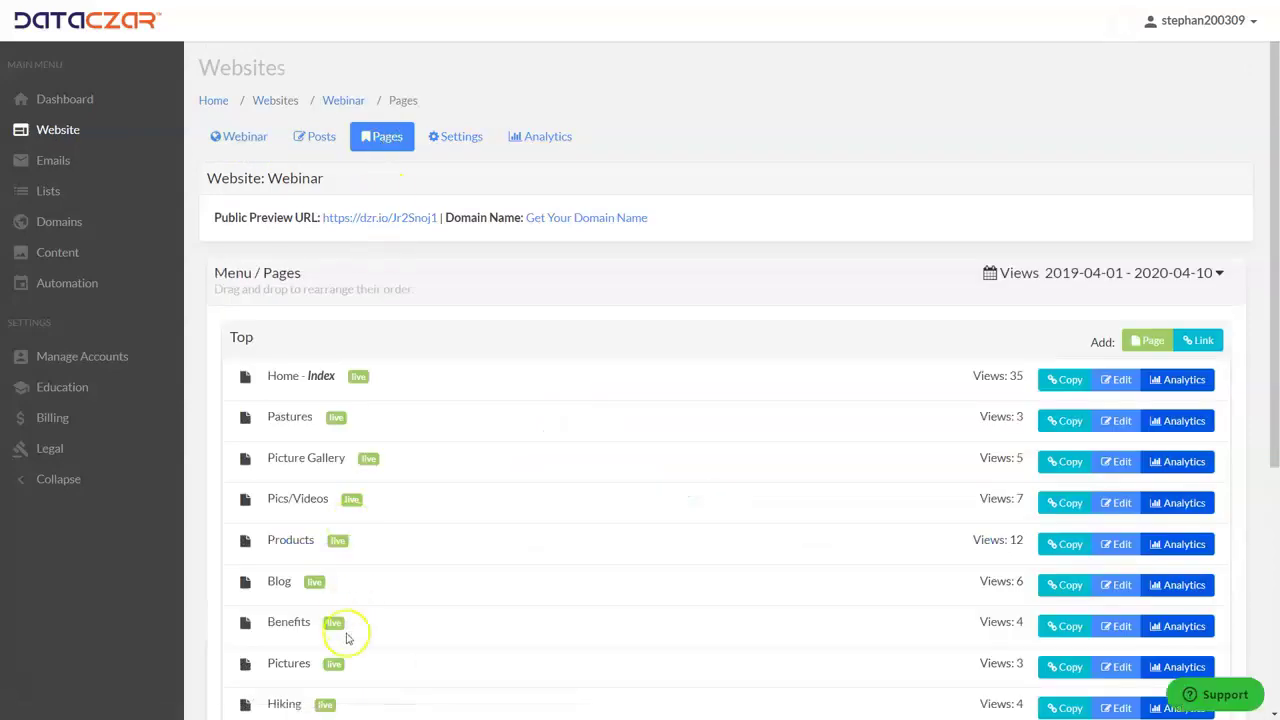
{"action": "left_click", "coordinate": [1120, 544]}
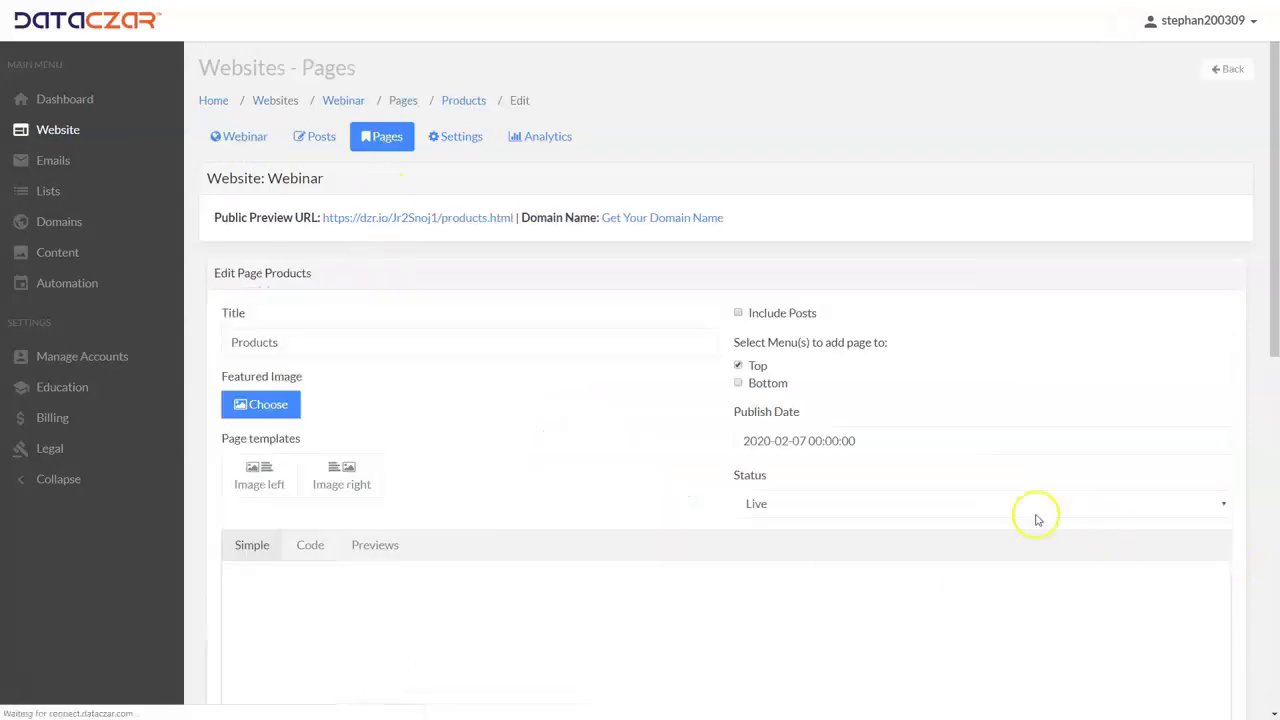
{"action": "scroll", "coordinate": [592, 417], "scroll_direction": "down", "scroll_amount": 2}
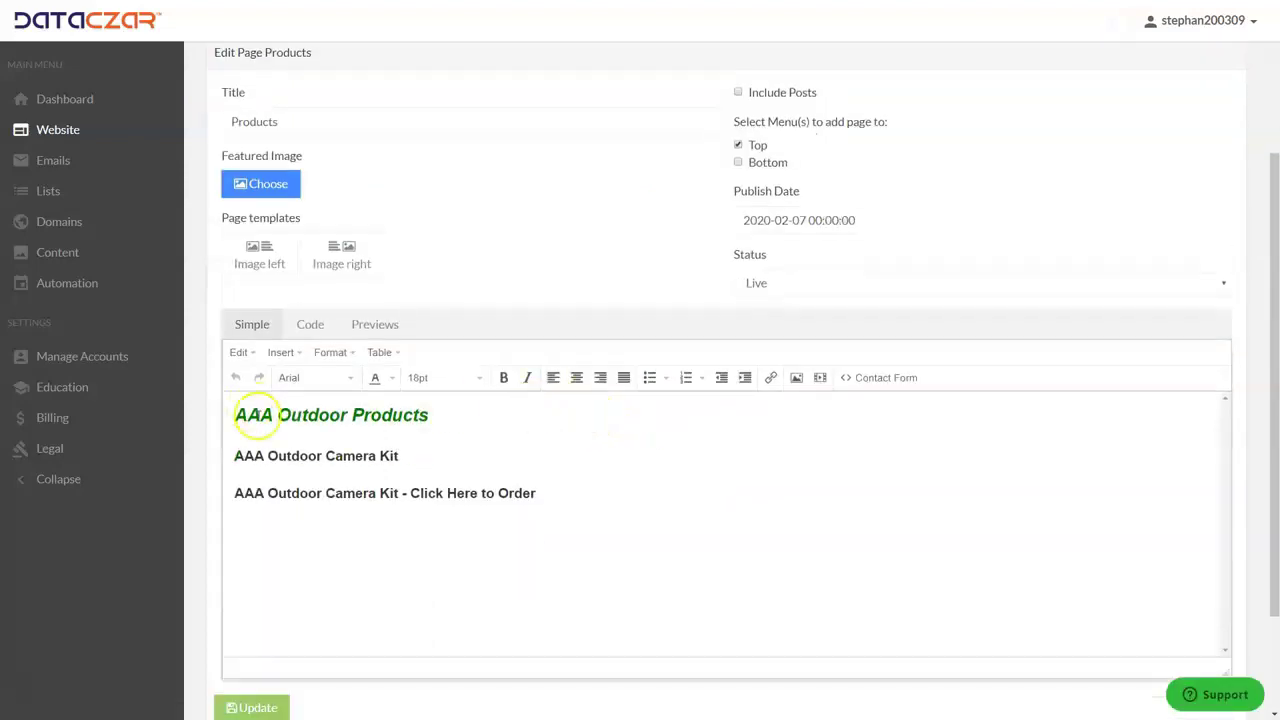
Center the heading "AAA Outdoor Products" on the Products page.
{"action": "left_click_drag", "start_coordinate": [234, 414], "coordinate": [469, 420]}
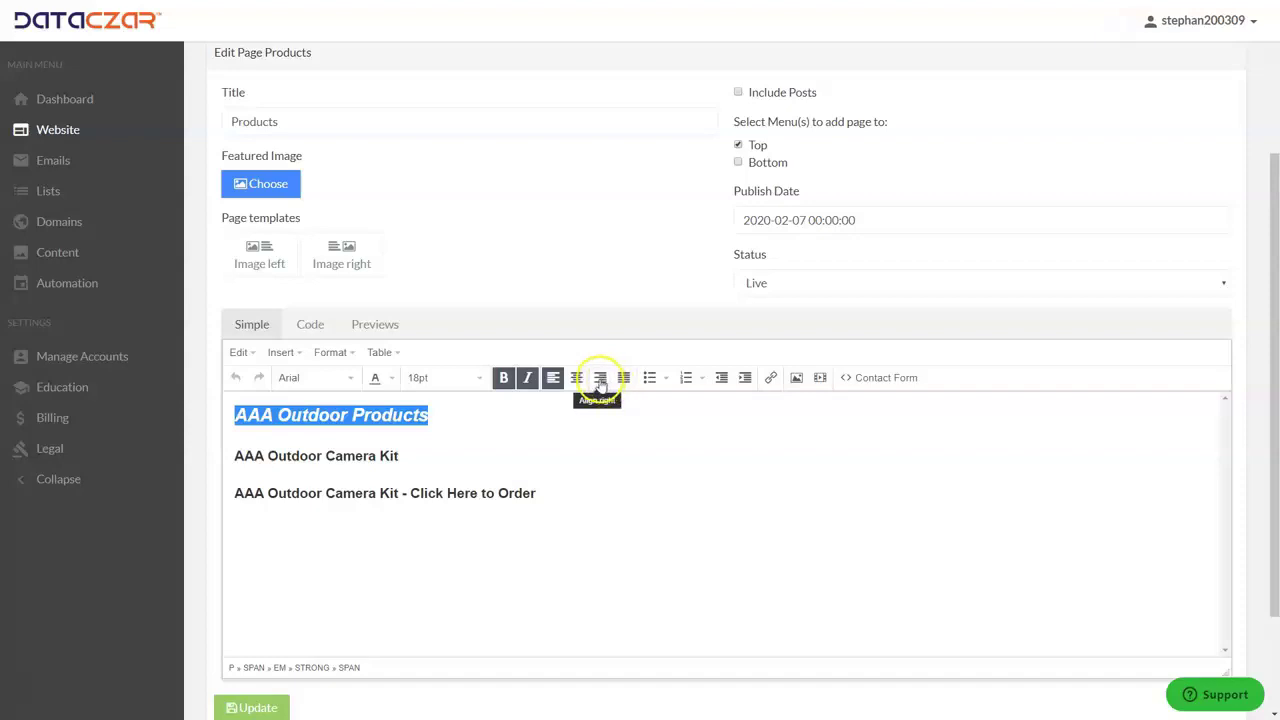
{"action": "left_click", "coordinate": [576, 378]}
{"action": "left_click", "coordinate": [687, 446]}
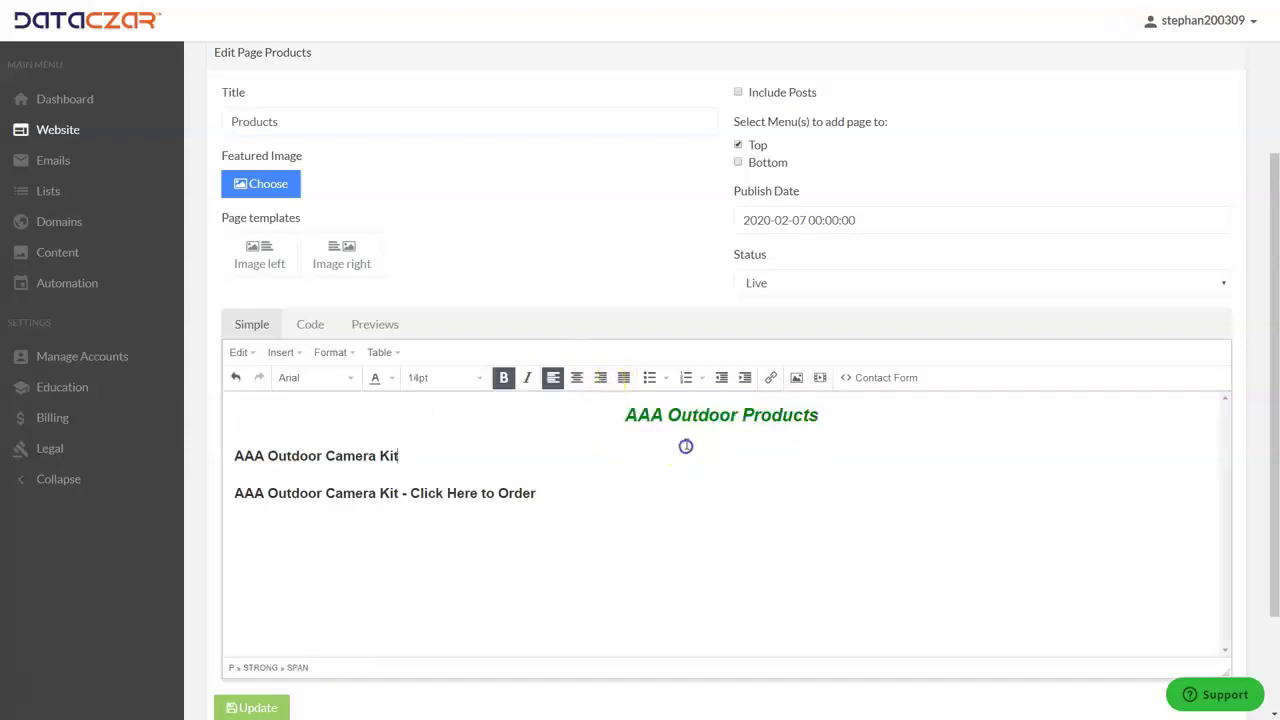
Insert the Image left page template on the empty line below the "AAA Outdoor Products" heading.
{"action": "left_click", "coordinate": [251, 437]}
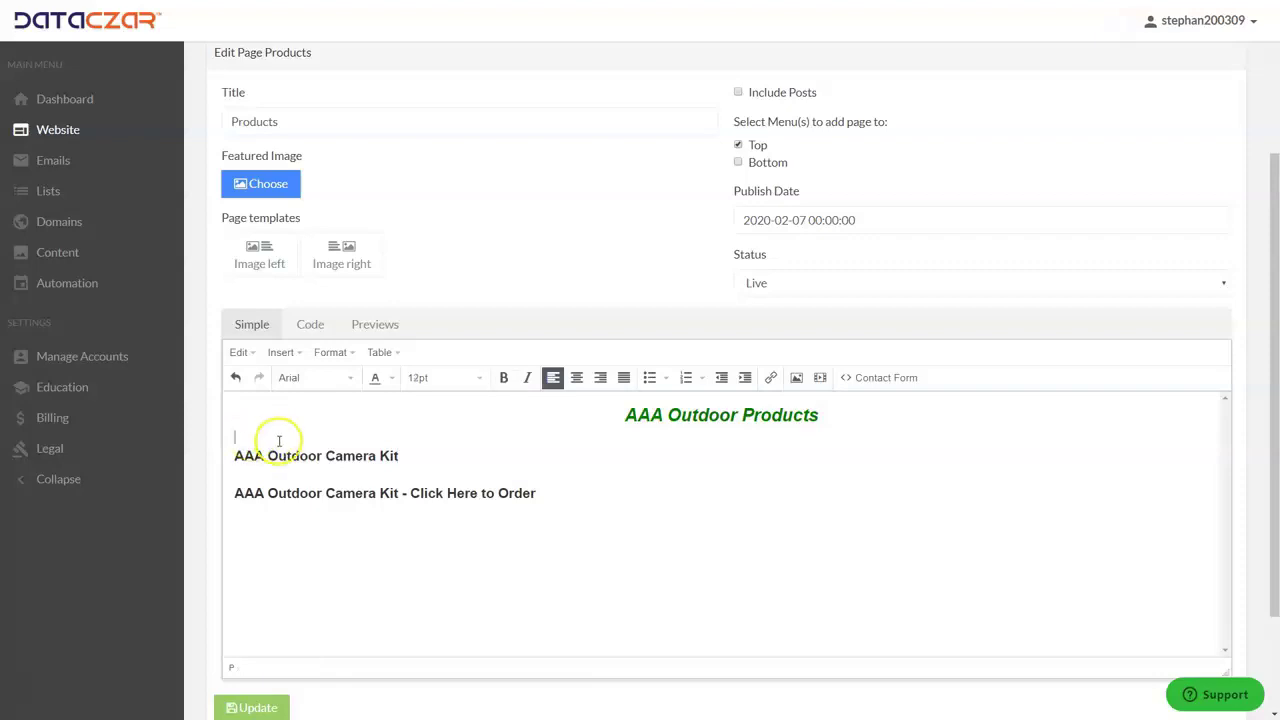
{"action": "left_click", "coordinate": [272, 268]}
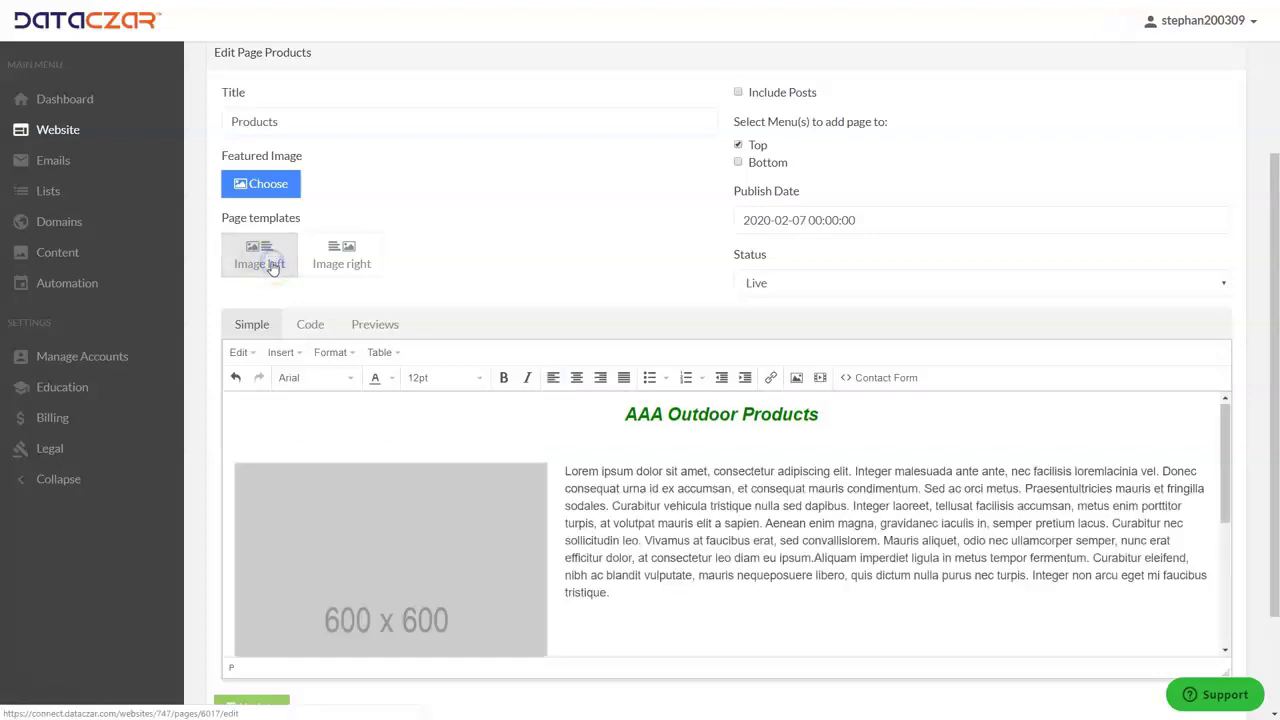
Paste the copied checkout button embed code into the page's HTML on a new line below the "AAA Outdoor Camera Kit" paragraph and save the page.
{"action": "scroll", "coordinate": [517, 474], "scroll_direction": "down", "scroll_amount": 5}
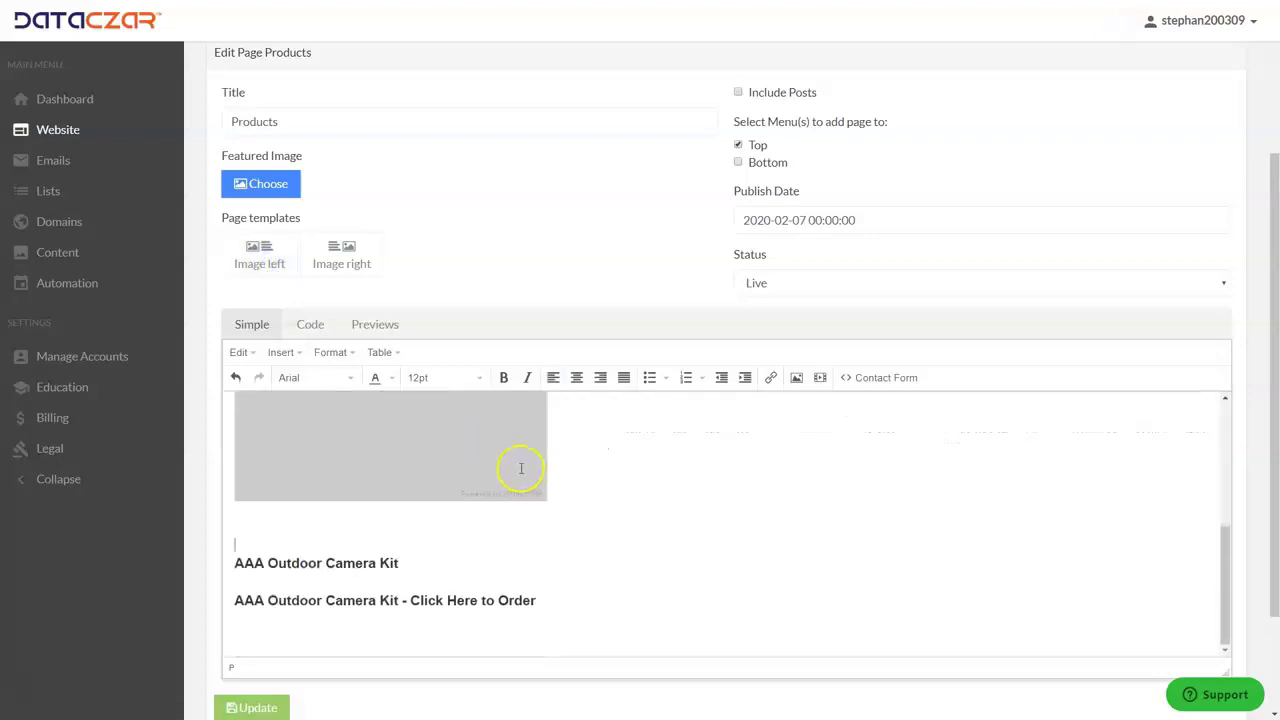
{"action": "left_click", "coordinate": [260, 550]}
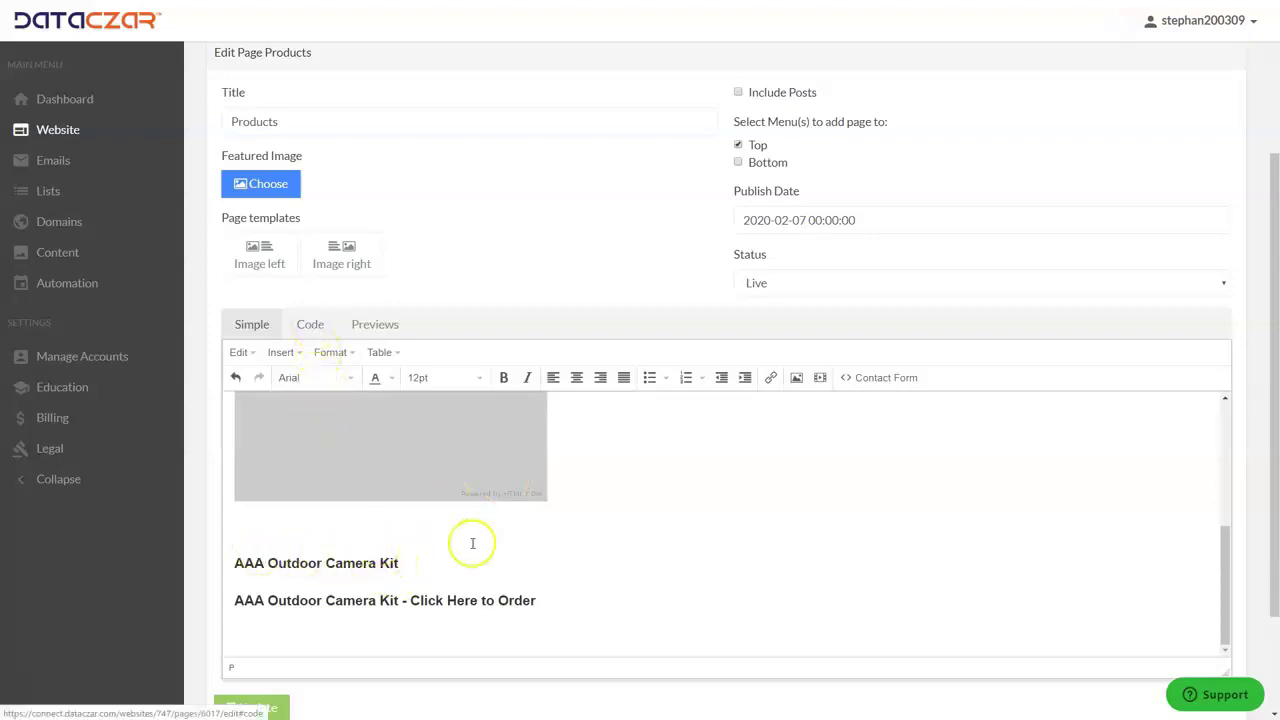
{"action": "left_click", "coordinate": [310, 325]}
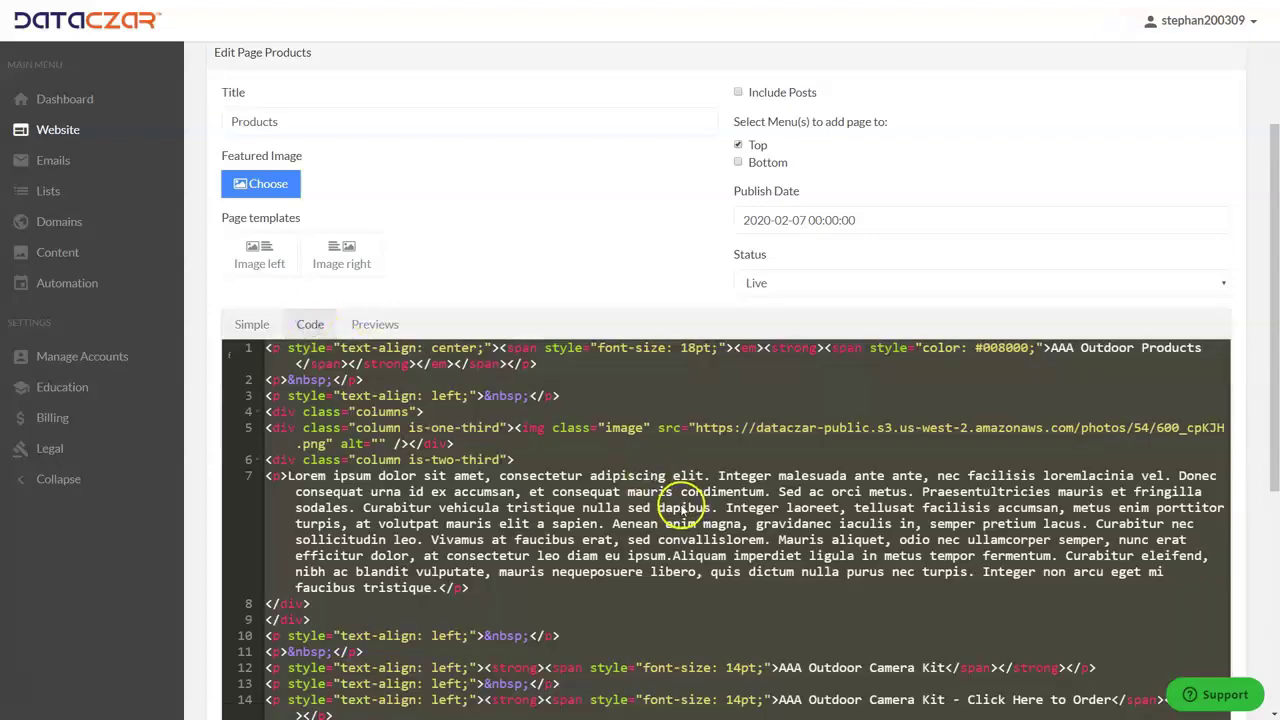
{"action": "scroll", "coordinate": [665, 490], "scroll_direction": "down", "scroll_amount": 3}
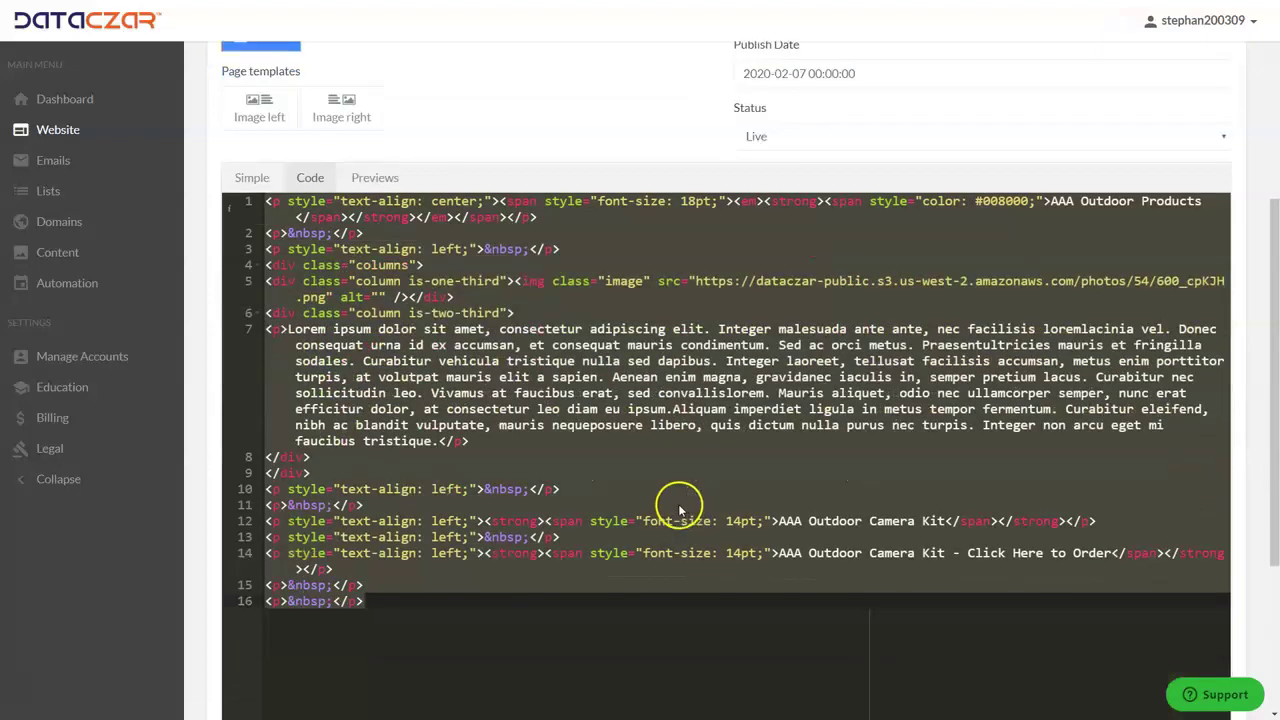
{"action": "left_click", "coordinate": [1097, 520]}
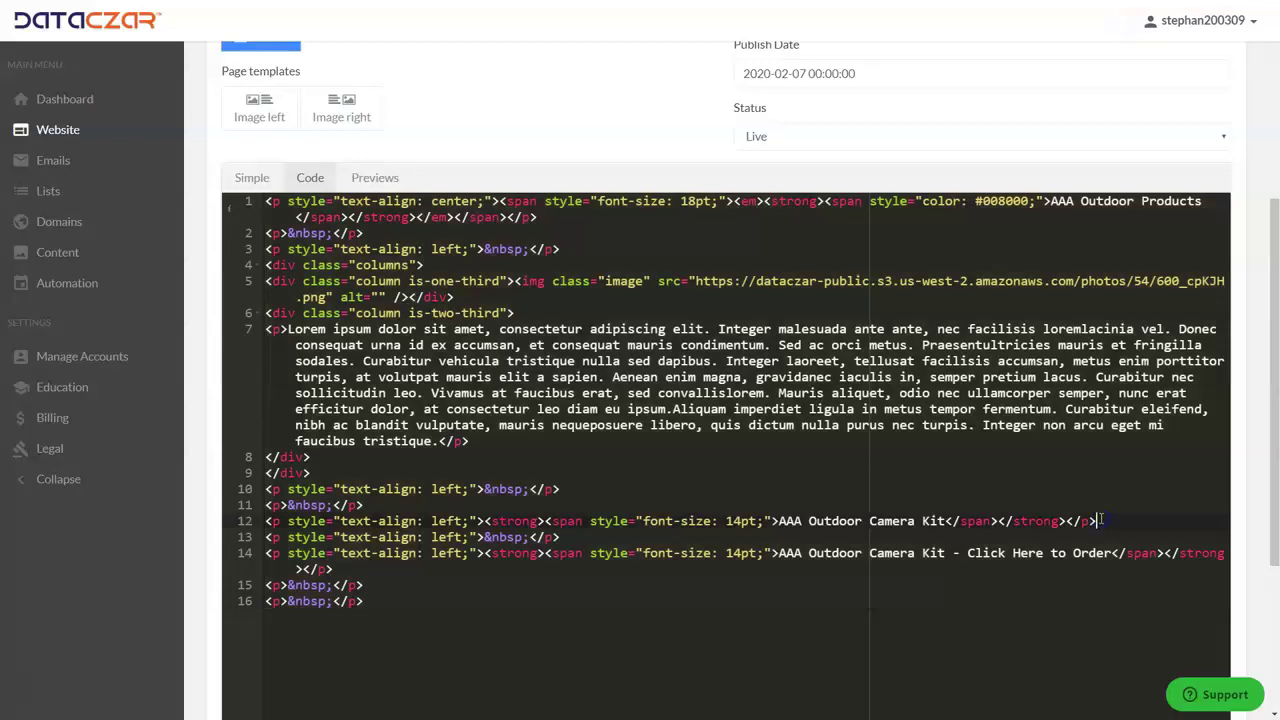
{"action": "key", "text": "Return"}
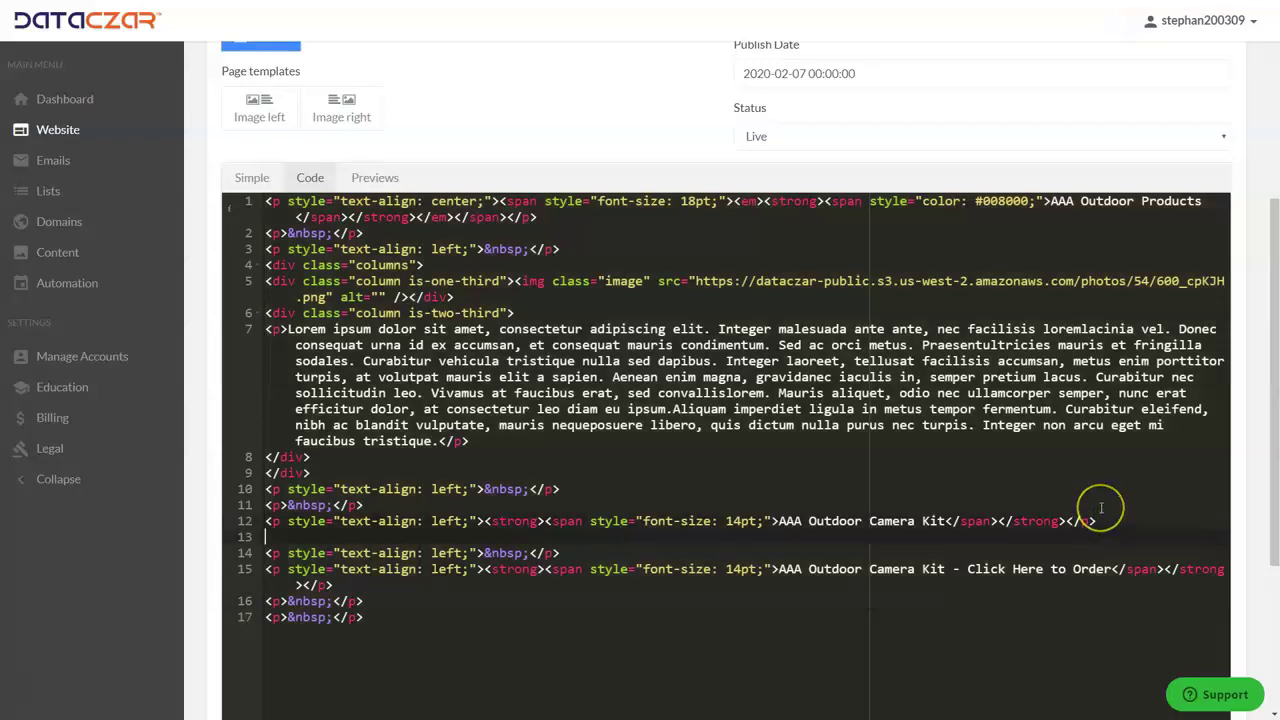
{"action": "key", "text": "ctrl+v"}
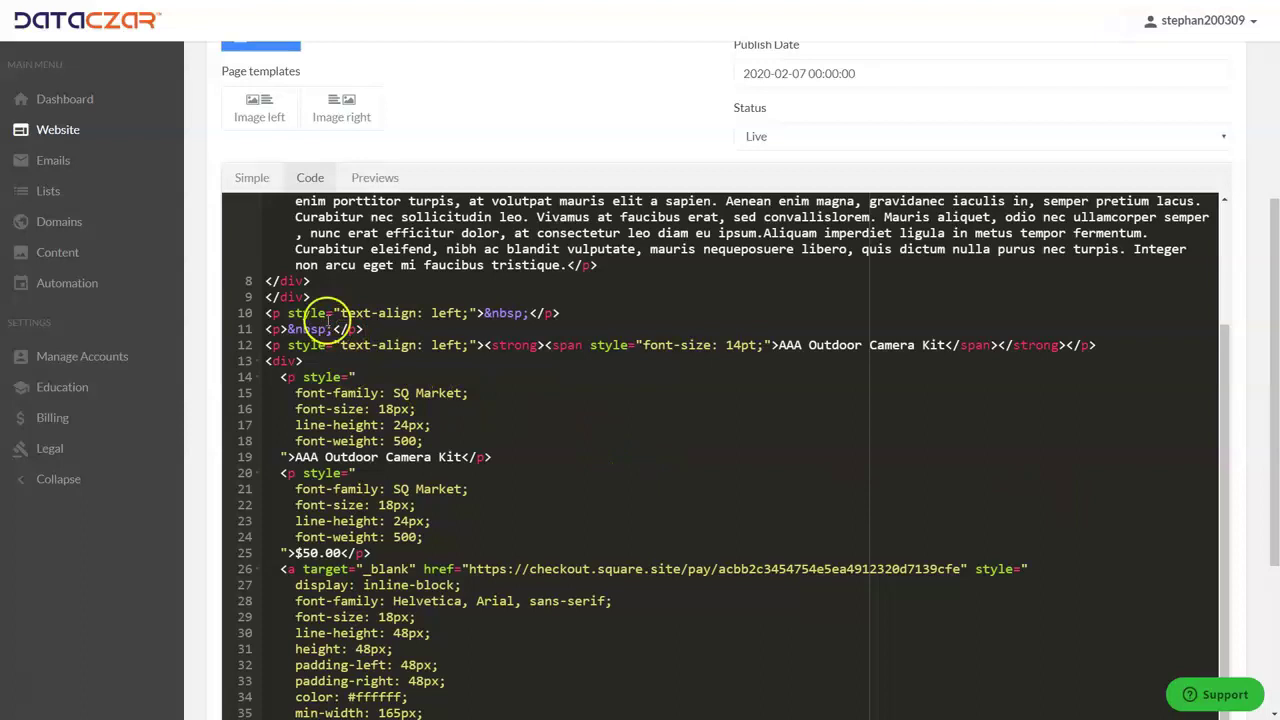
{"action": "scroll", "coordinate": [388, 430], "scroll_direction": "down", "scroll_amount": 10}
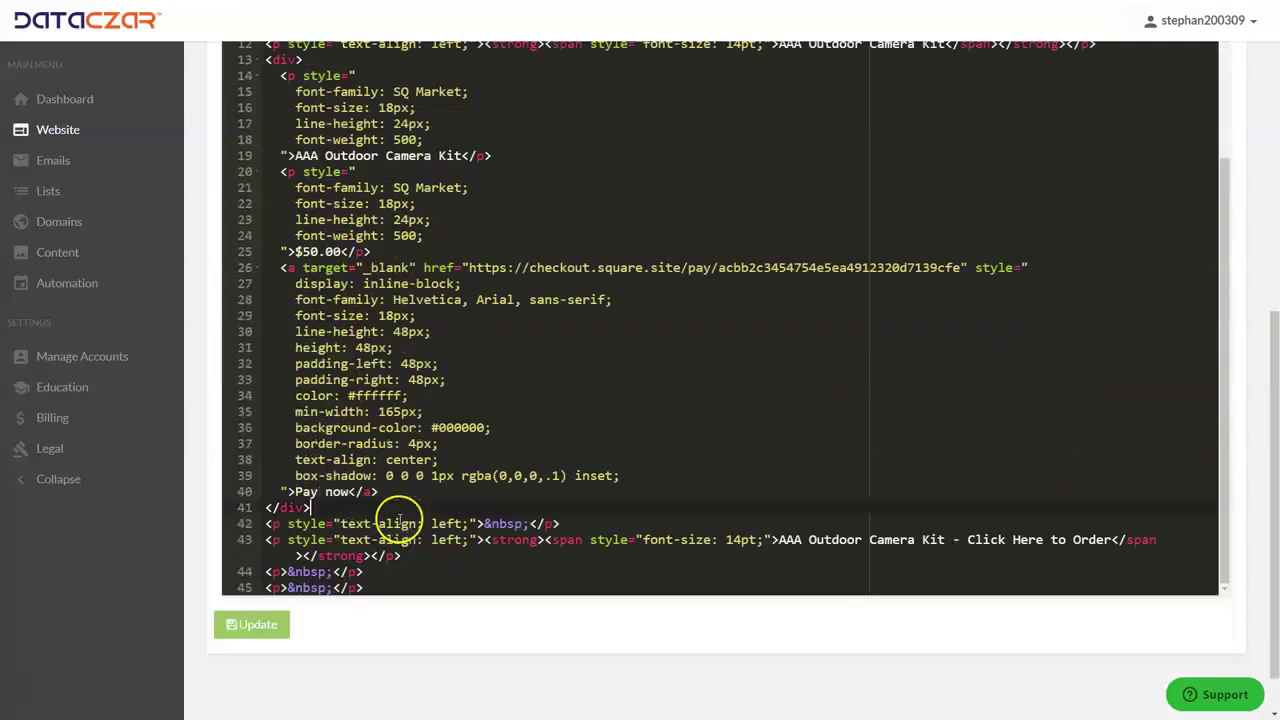
{"action": "left_click", "coordinate": [272, 568]}
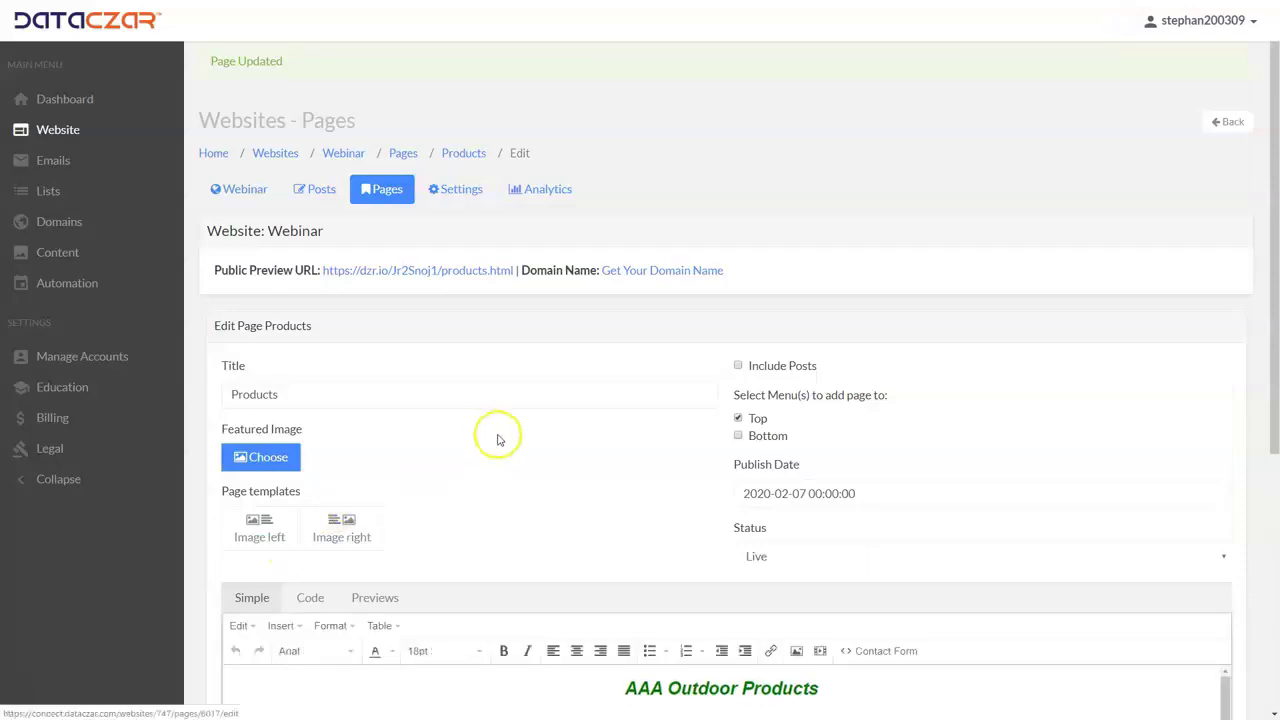
Delete the bold "AAA Outdoor Camera Kit" heading directly above the embedded checkout button's product name.
{"action": "scroll", "coordinate": [503, 440], "scroll_direction": "down", "scroll_amount": 4}
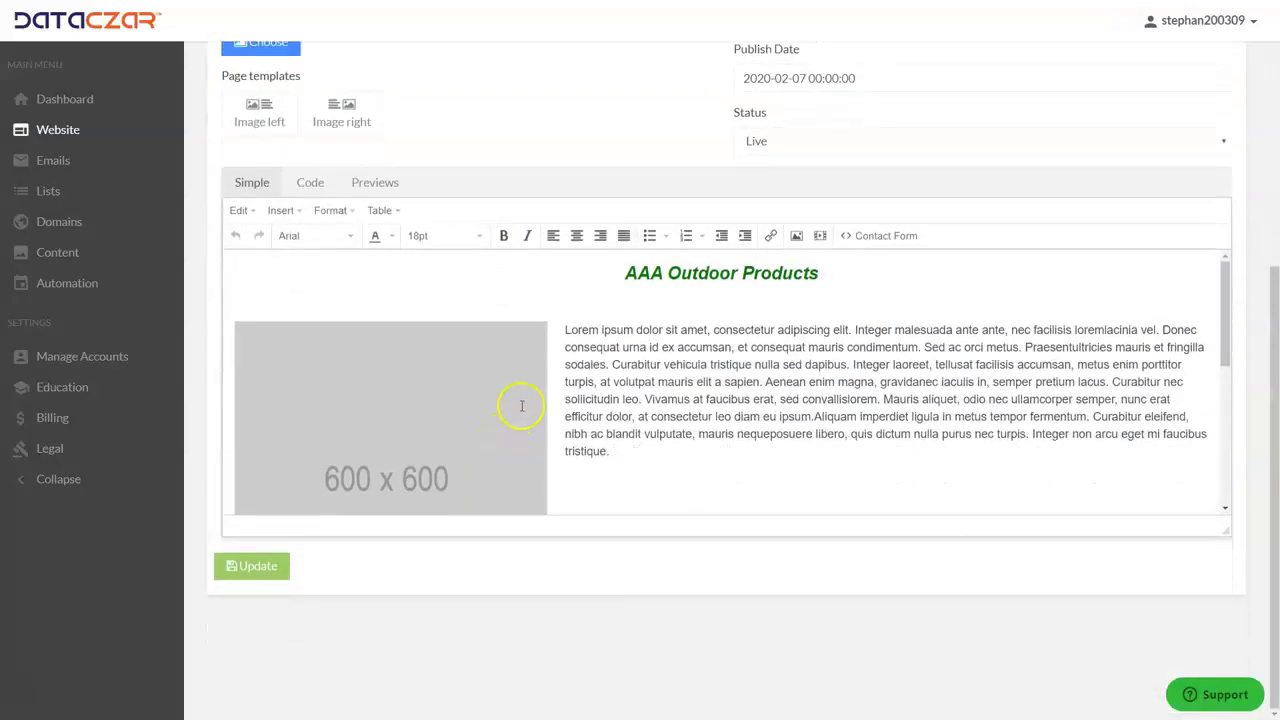
{"action": "scroll", "coordinate": [623, 366], "scroll_direction": "down", "scroll_amount": 5}
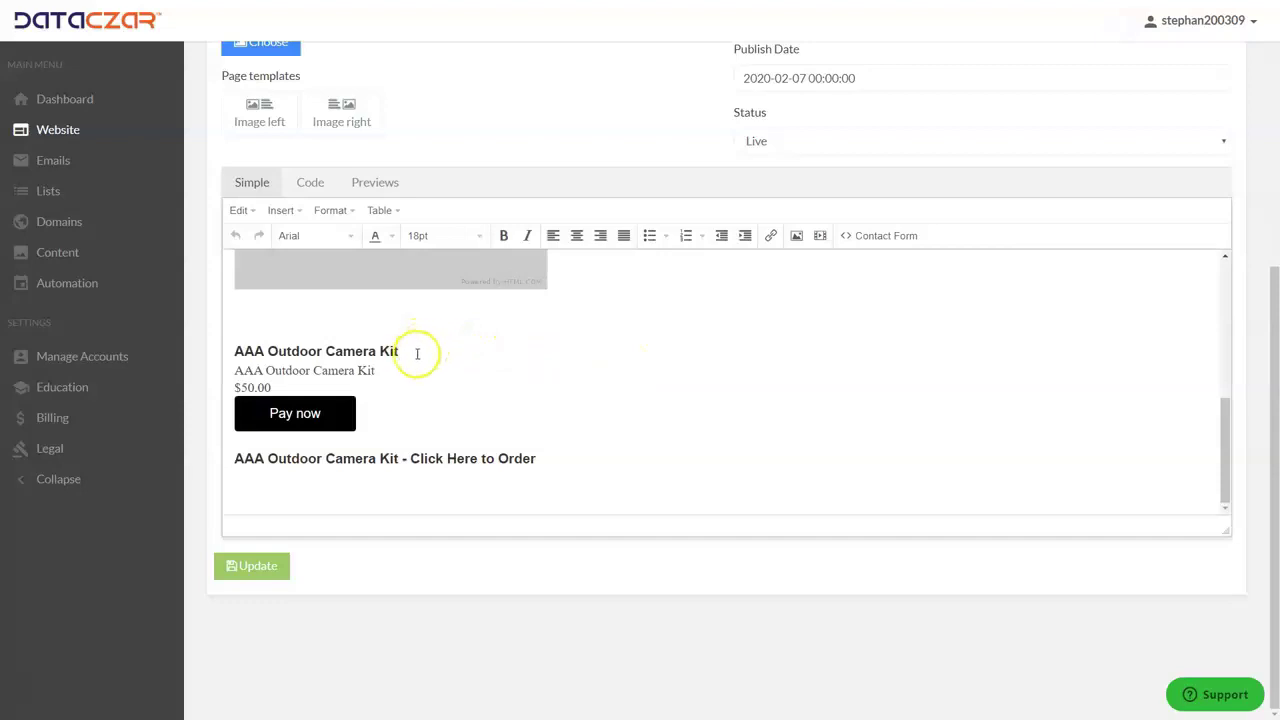
{"action": "left_click_drag", "start_coordinate": [417, 354], "coordinate": [281, 347]}
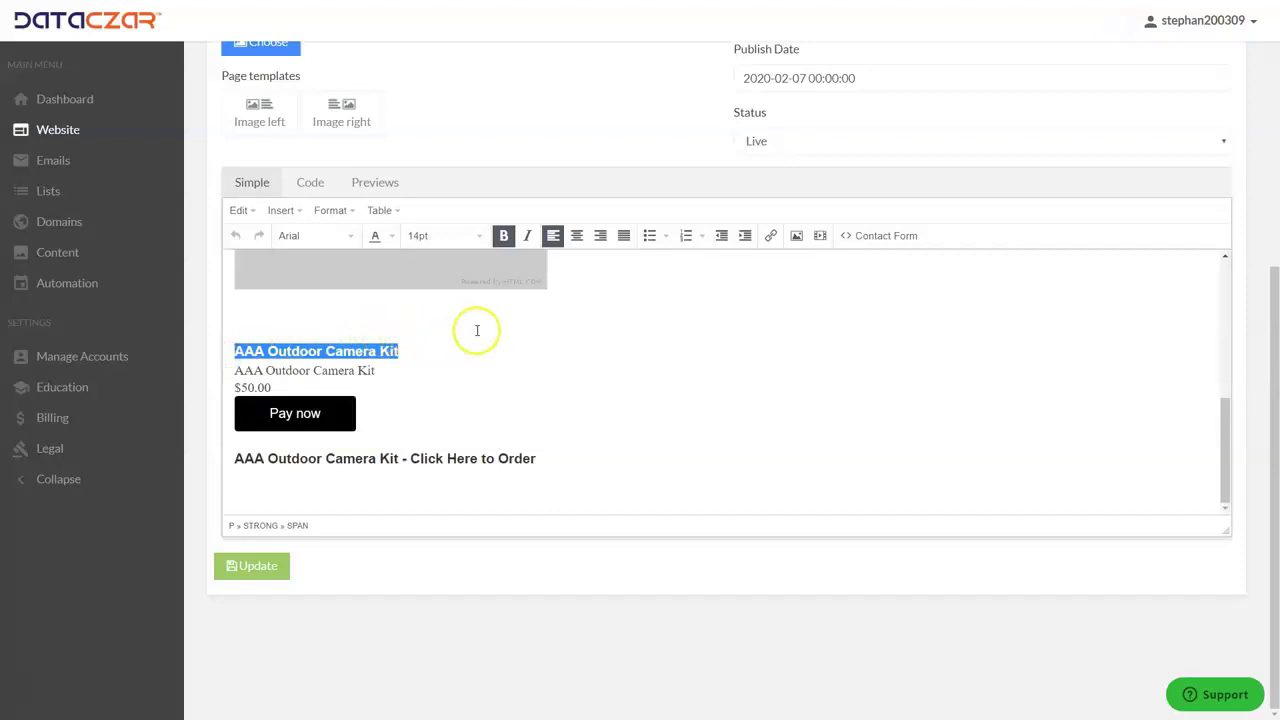
{"action": "key", "text": "BackSpace"}
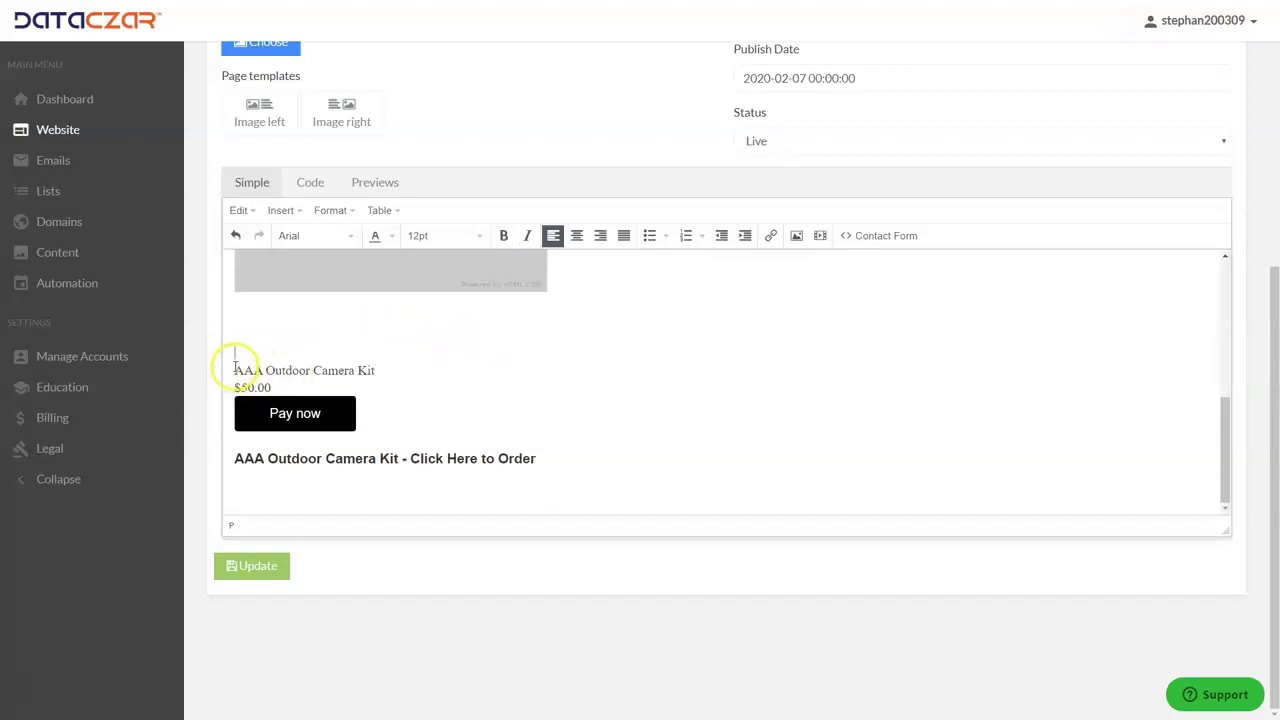
Move the product name, $50.00 price and Pay now button beside the placeholder image, replacing the Lorem ipsum text.
{"action": "left_click_drag", "start_coordinate": [234, 367], "coordinate": [395, 412]}
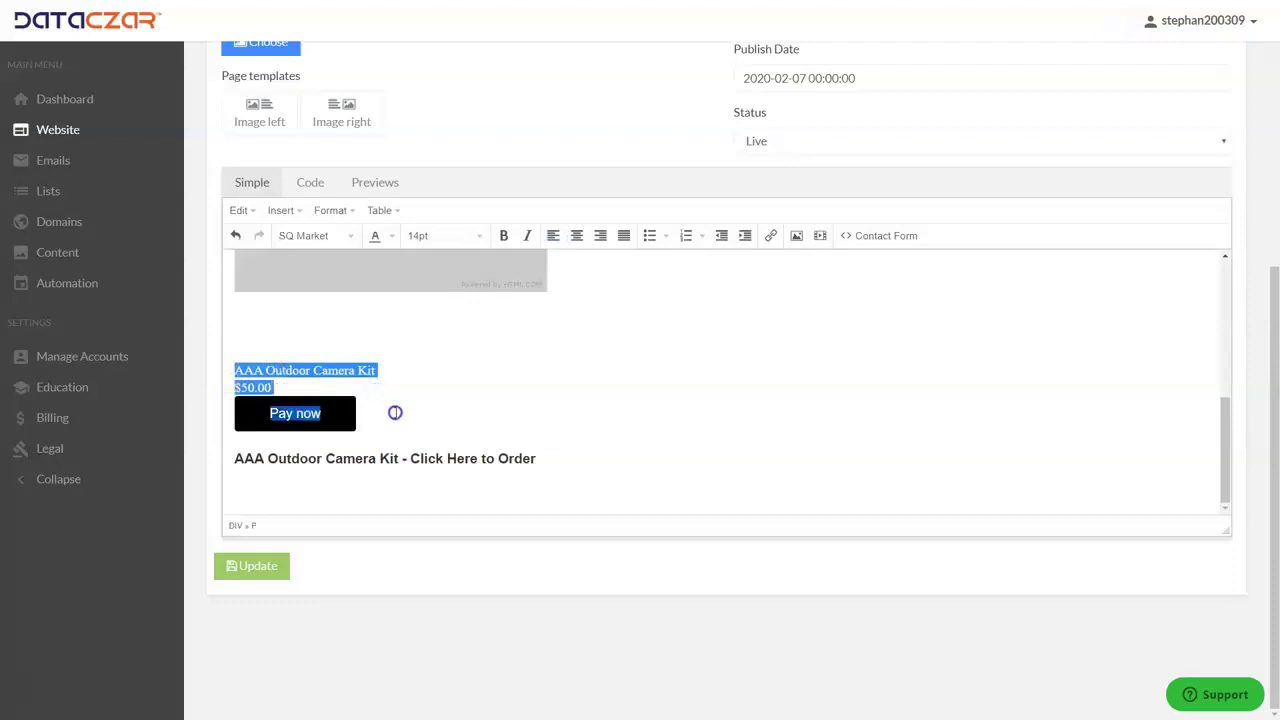
{"action": "key", "text": "BackSpace"}
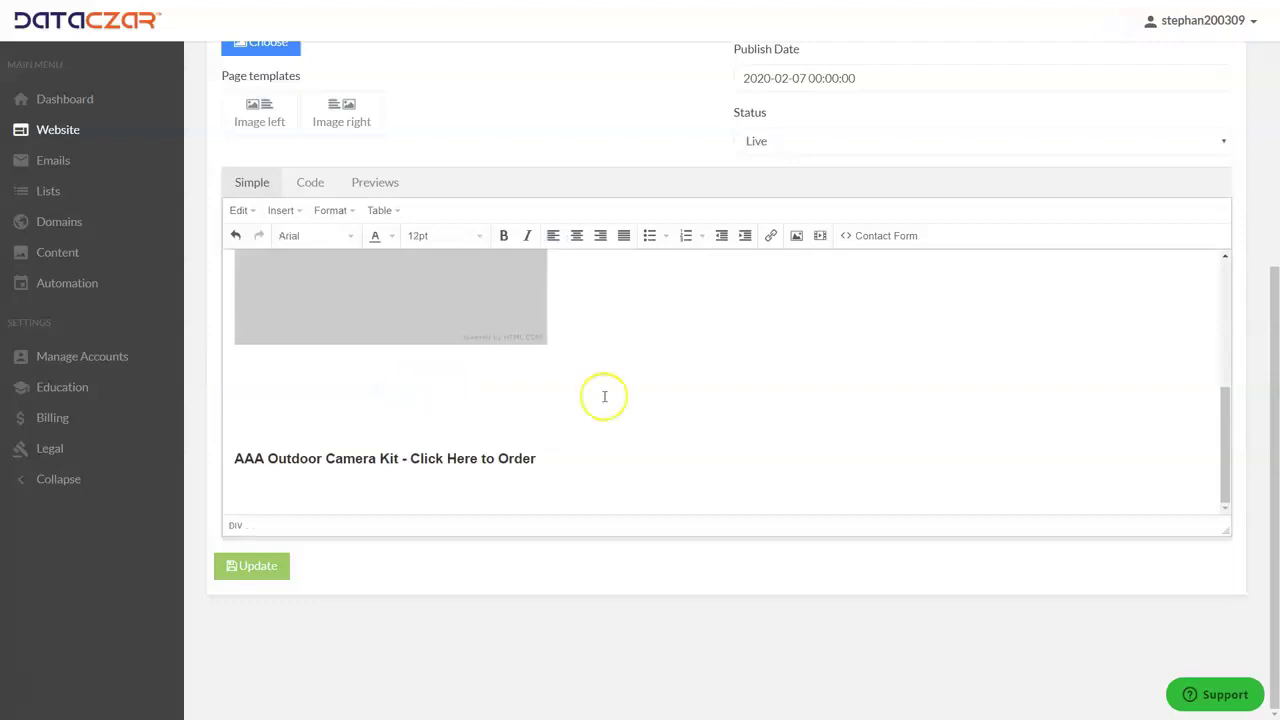
{"action": "scroll", "coordinate": [605, 400], "scroll_direction": "up", "scroll_amount": 5}
{"action": "left_click_drag", "start_coordinate": [613, 450], "coordinate": [598, 330]}
{"action": "key", "text": "BackSpace"}
{"action": "key", "text": "BackSpace"}
{"action": "key", "text": "BackSpace"}
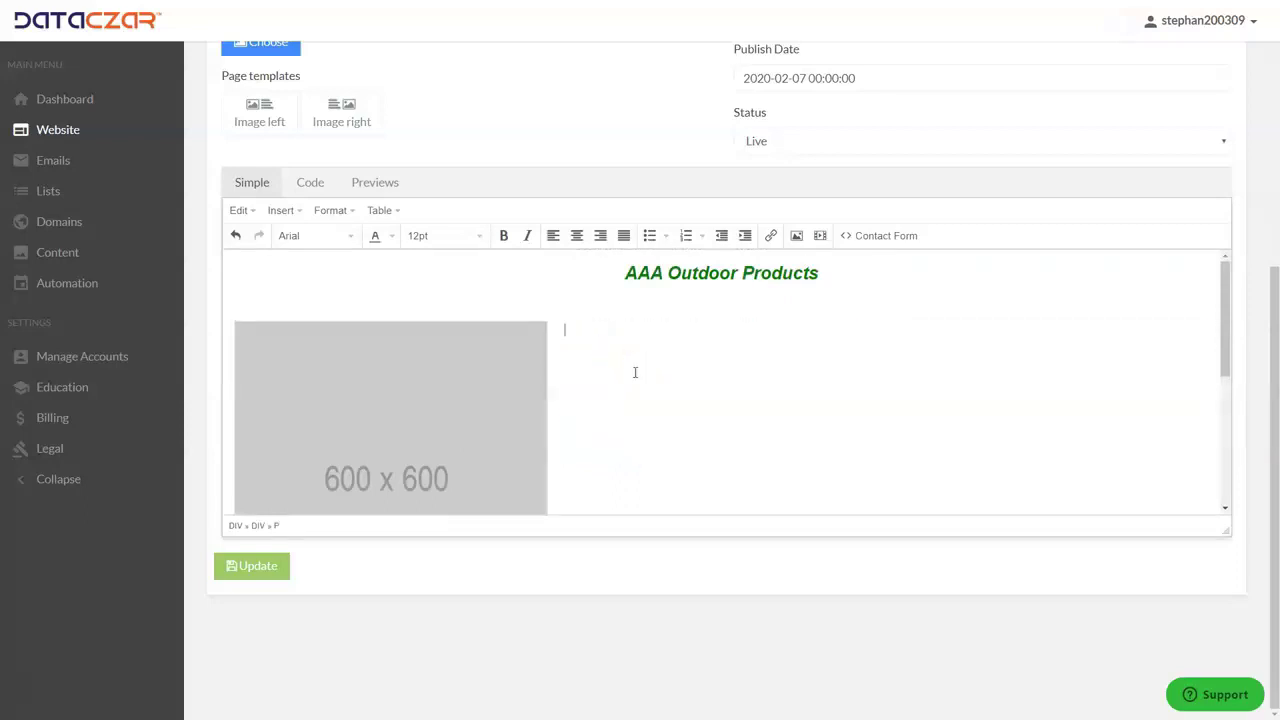
{"action": "type", "text": "AAA Outdoor Camera Kit $50.00 Pay now"}
{"action": "left_click", "coordinate": [600, 377]}
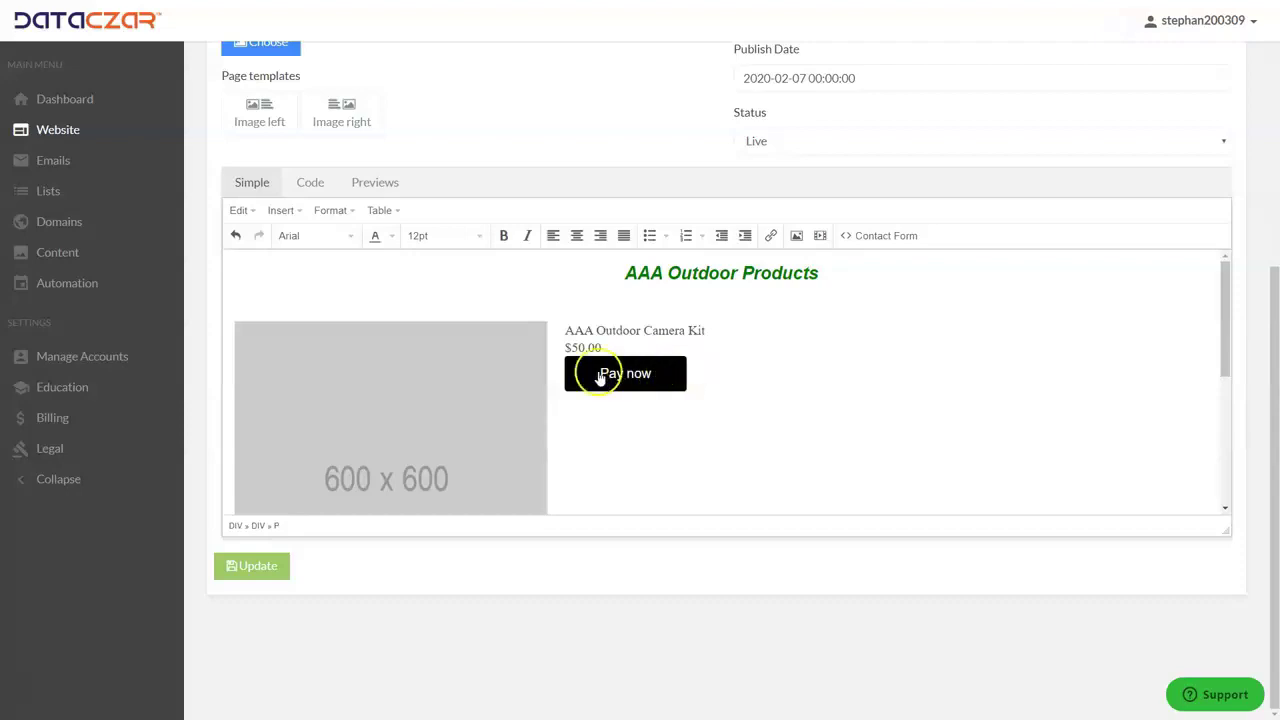
Replace the 600 x 600 placeholder with the backpack and camera picture from My Images.
{"action": "left_click", "coordinate": [437, 381]}
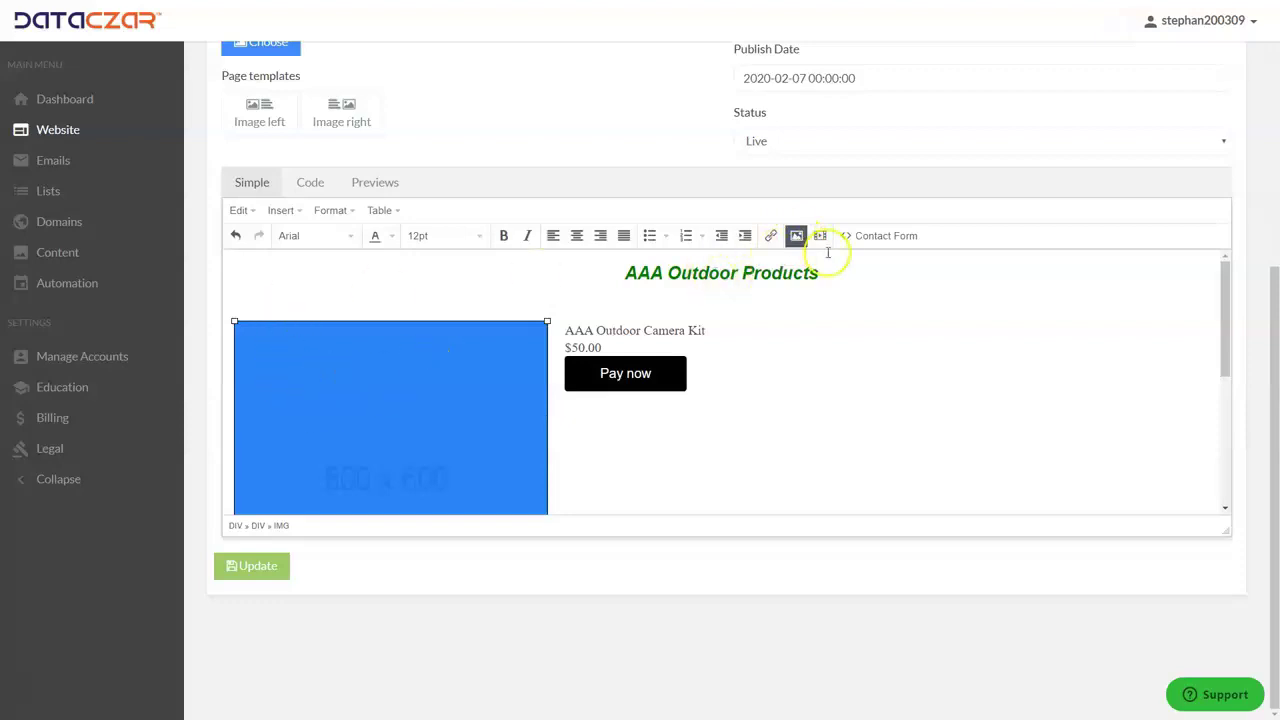
{"action": "left_click", "coordinate": [796, 237]}
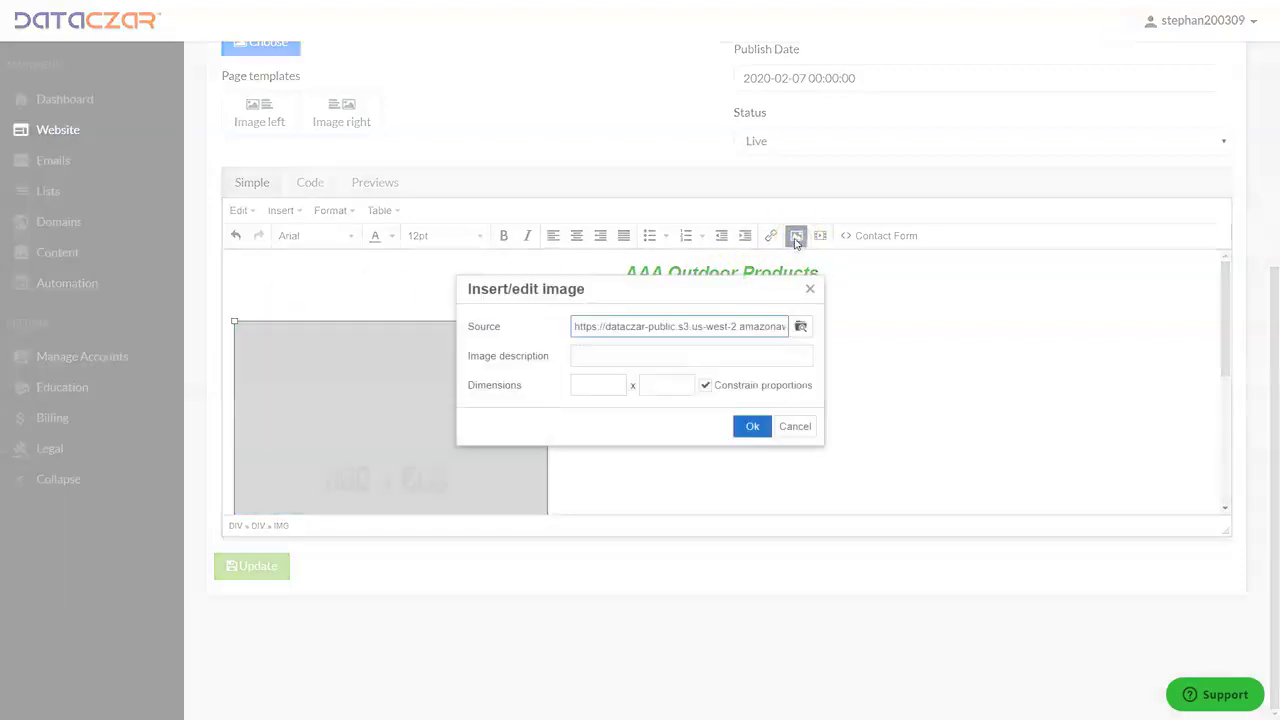
{"action": "left_click", "coordinate": [801, 328]}
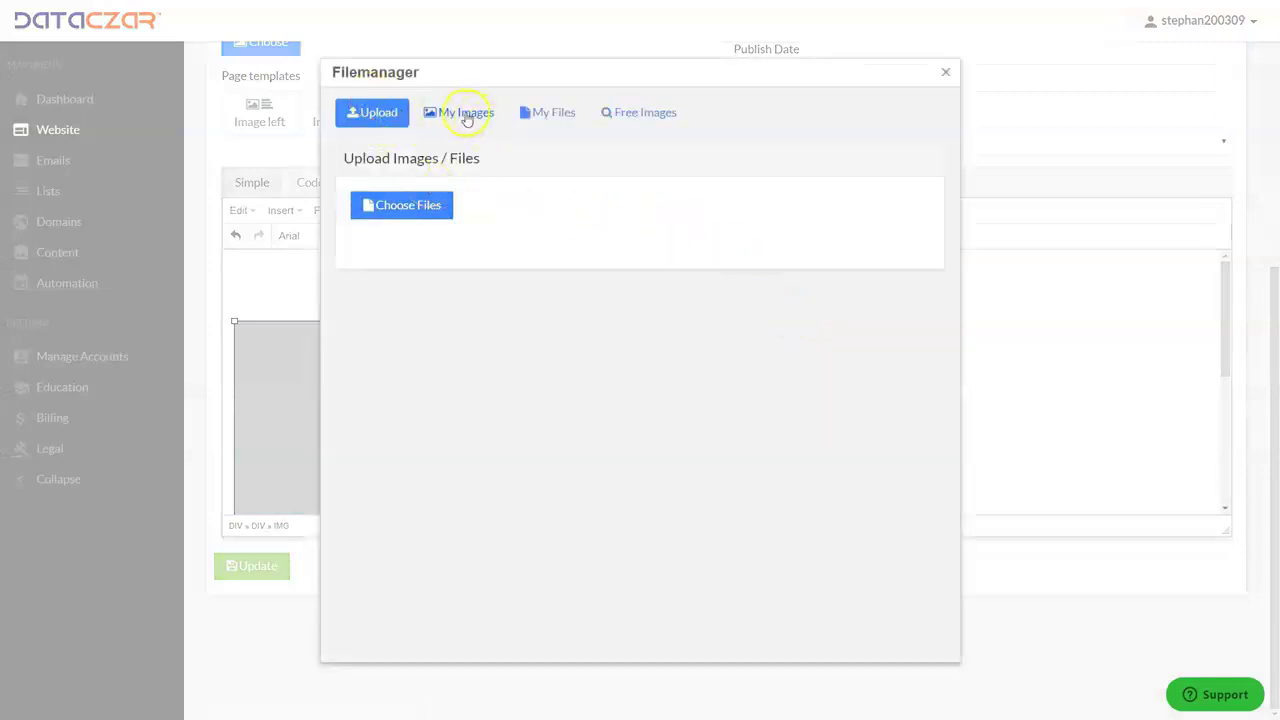
{"action": "left_click", "coordinate": [466, 113]}
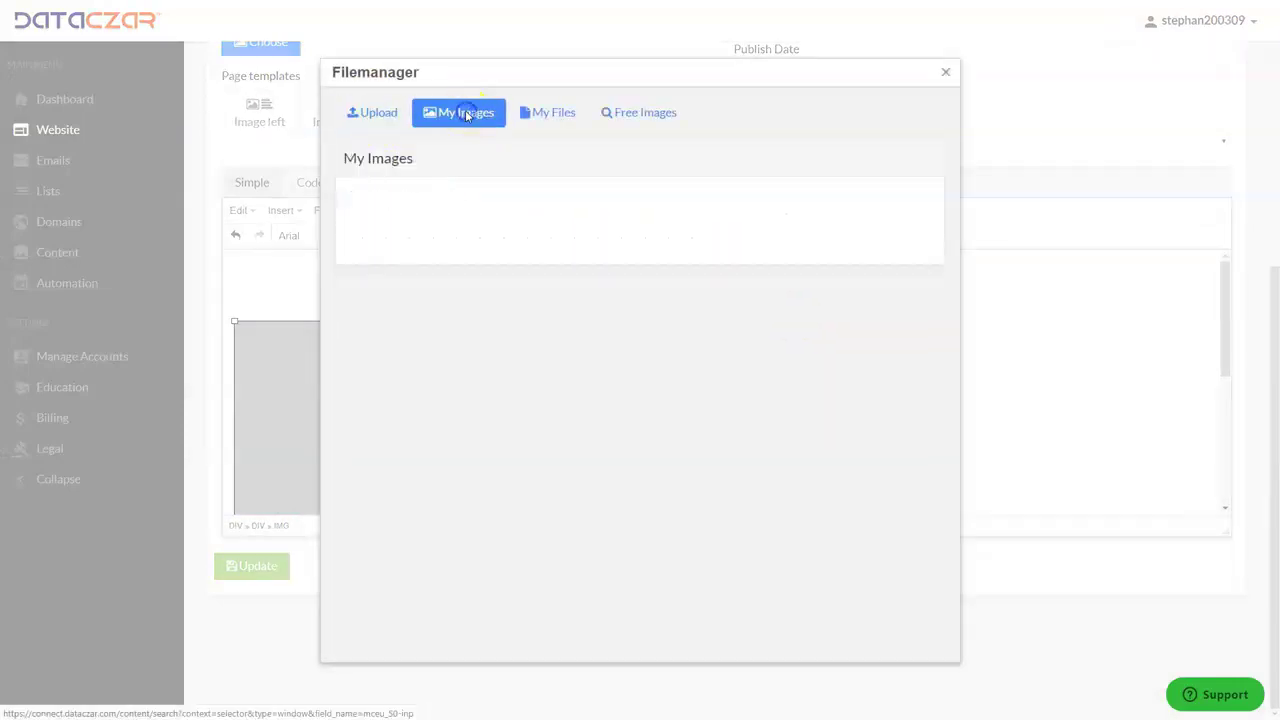
{"action": "scroll", "coordinate": [508, 289], "scroll_direction": "down", "scroll_amount": 5}
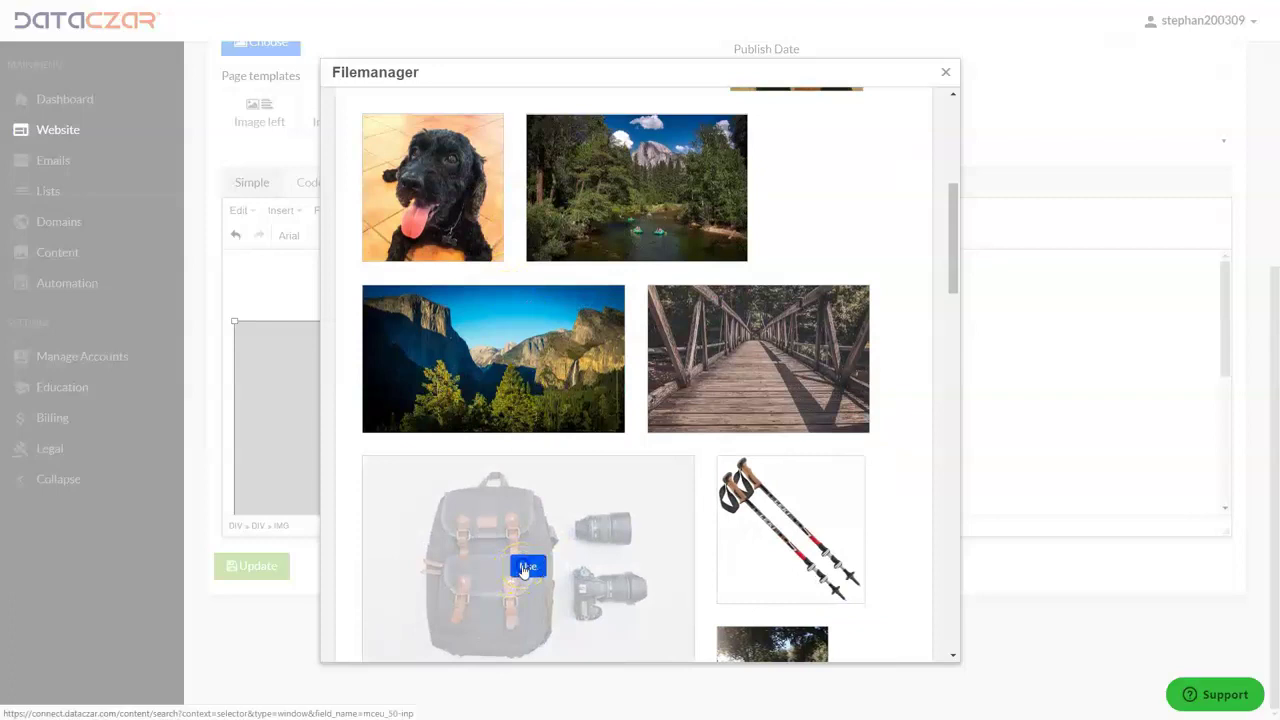
{"action": "left_click", "coordinate": [523, 564]}
{"action": "left_click", "coordinate": [752, 426]}
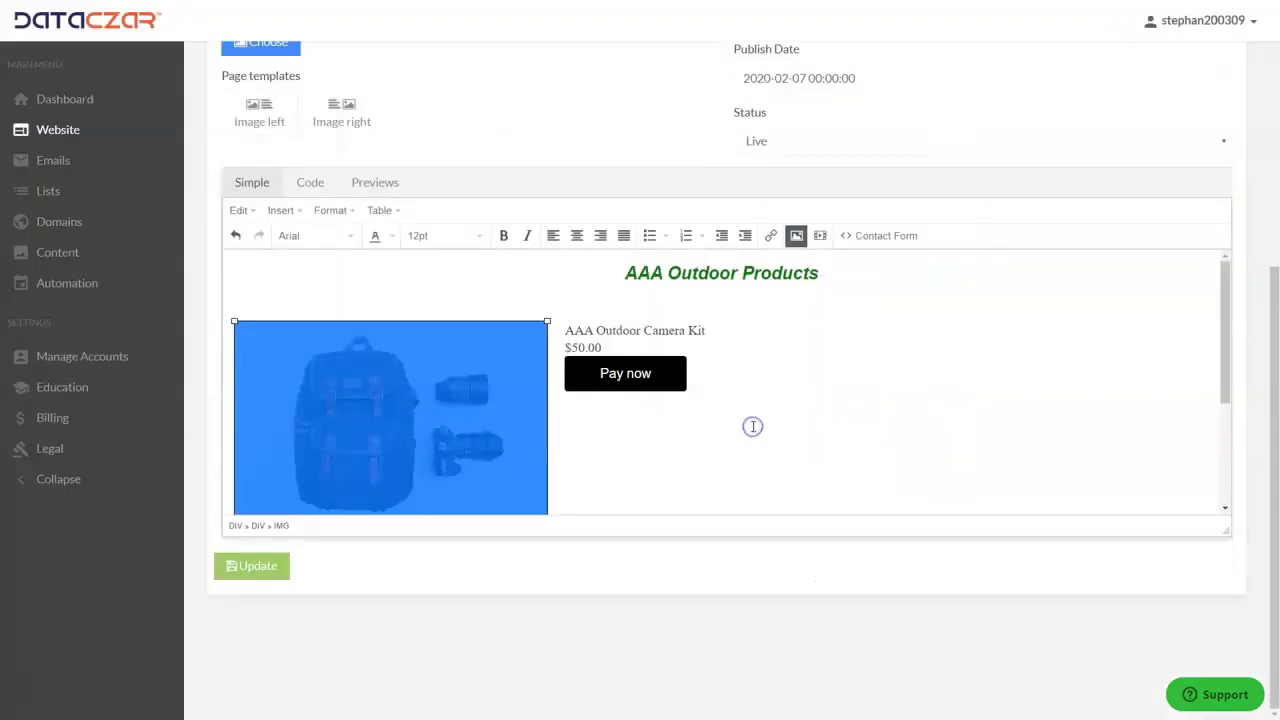
Review the Products page layout from the product image and Pay now button down to the "Click Here to Order" line.
{"action": "scroll", "coordinate": [770, 396], "scroll_direction": "down", "scroll_amount": 5}
{"action": "left_click", "coordinate": [684, 345]}
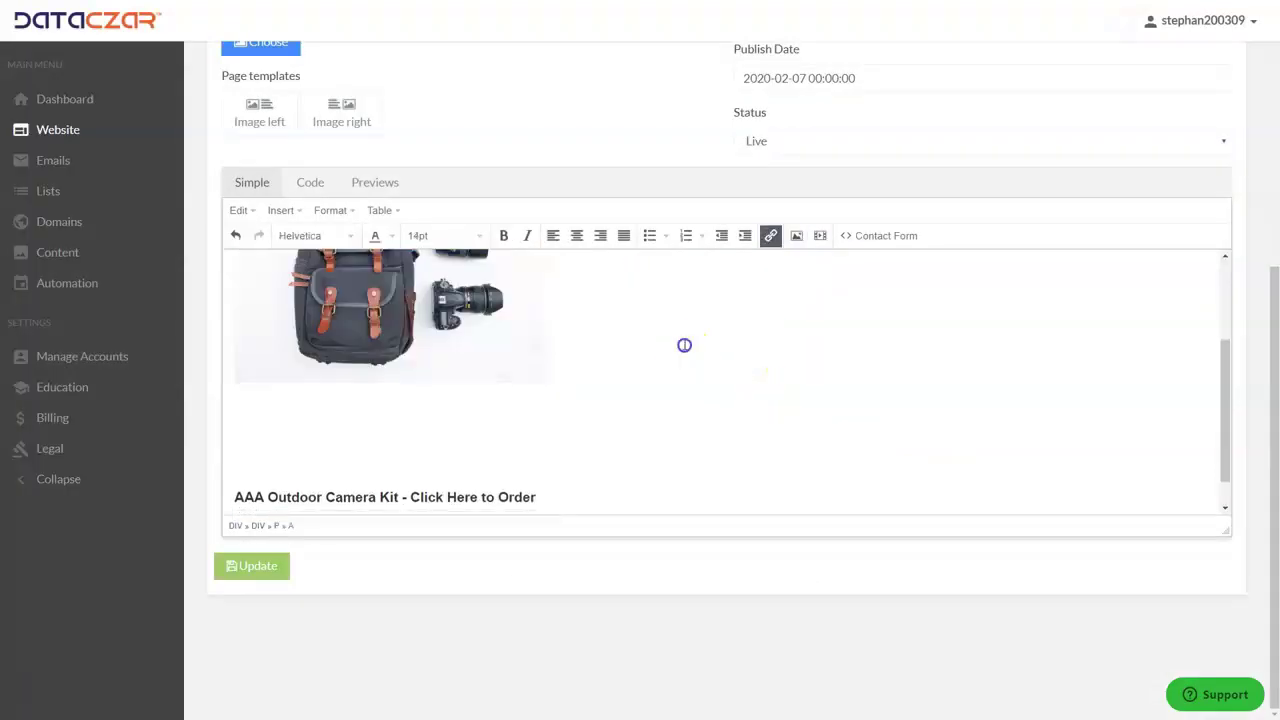
{"action": "scroll", "coordinate": [684, 345], "scroll_direction": "up", "scroll_amount": 5}
{"action": "scroll", "coordinate": [683, 342], "scroll_direction": "down", "scroll_amount": 6}
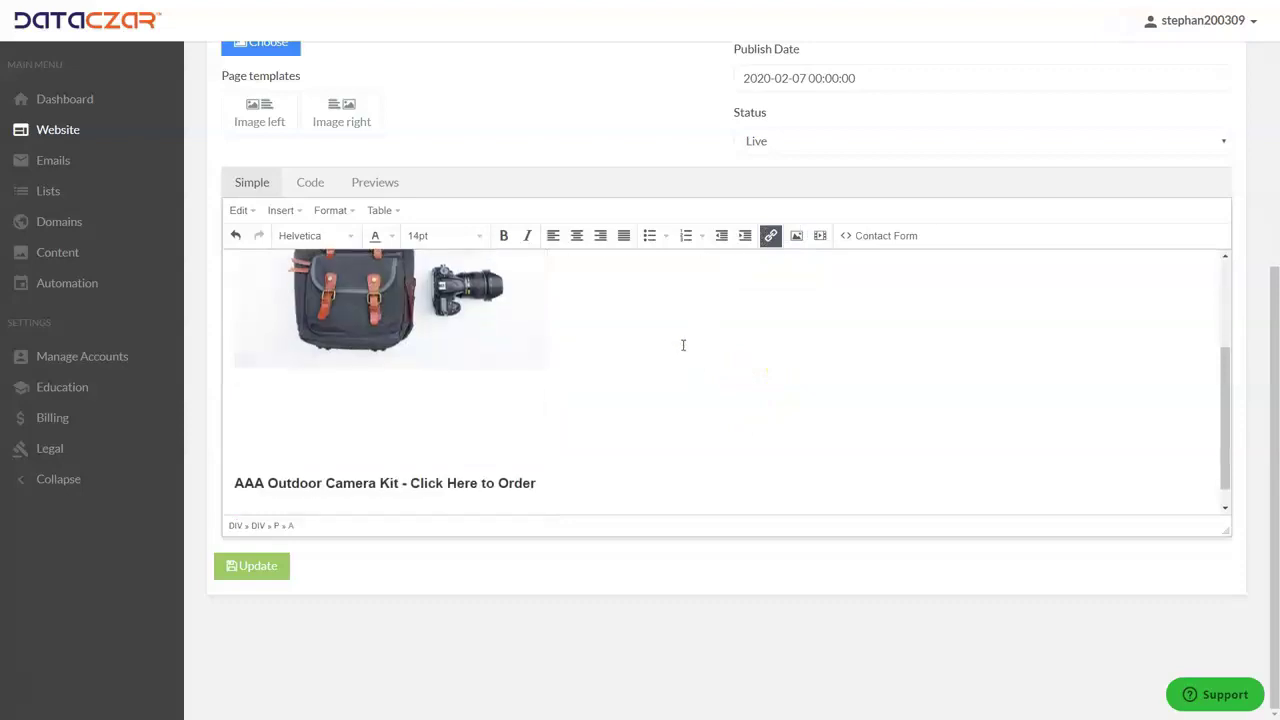
{"action": "scroll", "coordinate": [683, 345], "scroll_direction": "up", "scroll_amount": 3}
{"action": "scroll", "coordinate": [681, 350], "scroll_direction": "down", "scroll_amount": 3}
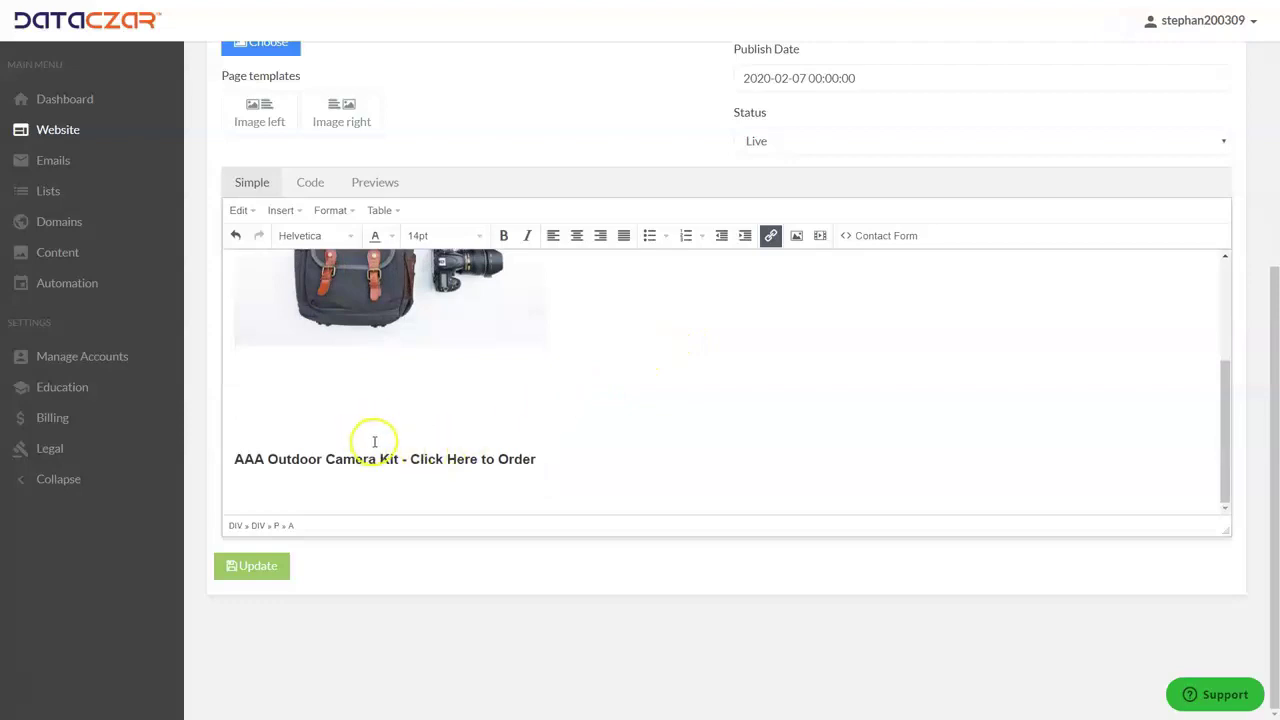
{"action": "scroll", "coordinate": [655, 348], "scroll_direction": "up", "scroll_amount": 4}
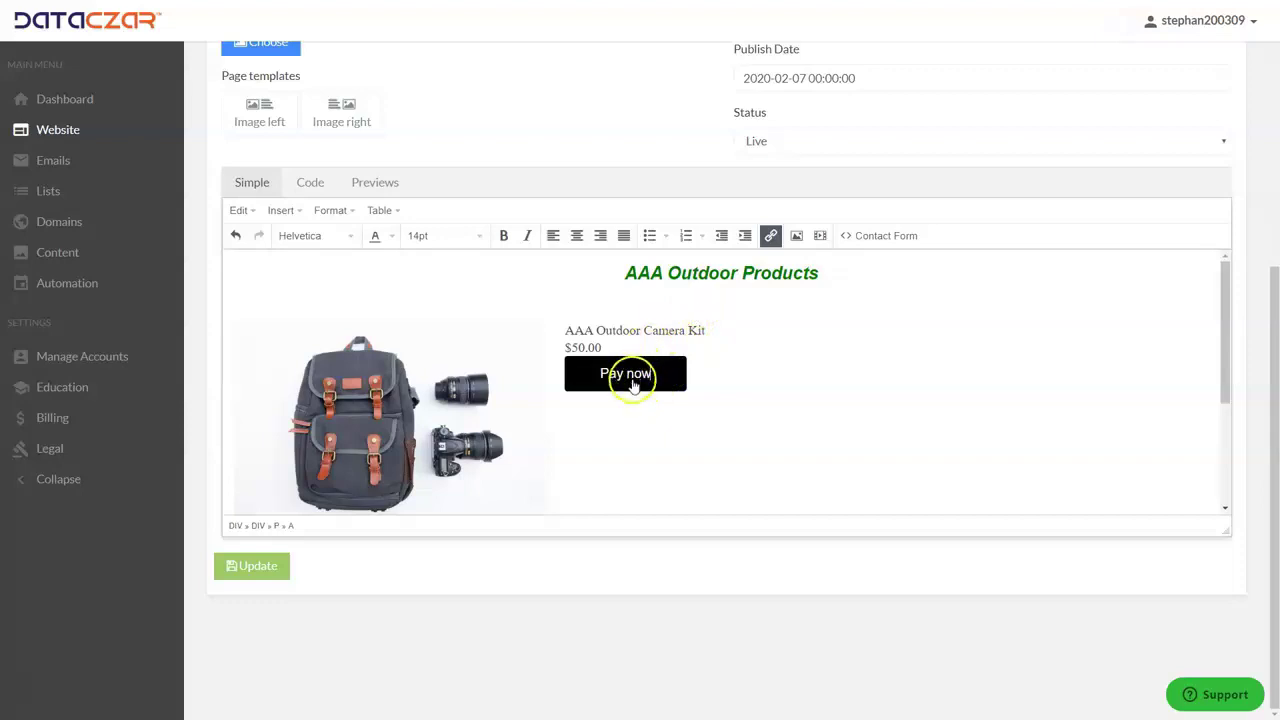
{"action": "scroll", "coordinate": [634, 392], "scroll_direction": "down", "scroll_amount": 3}
{"action": "scroll", "coordinate": [634, 392], "scroll_direction": "up", "scroll_amount": 3}
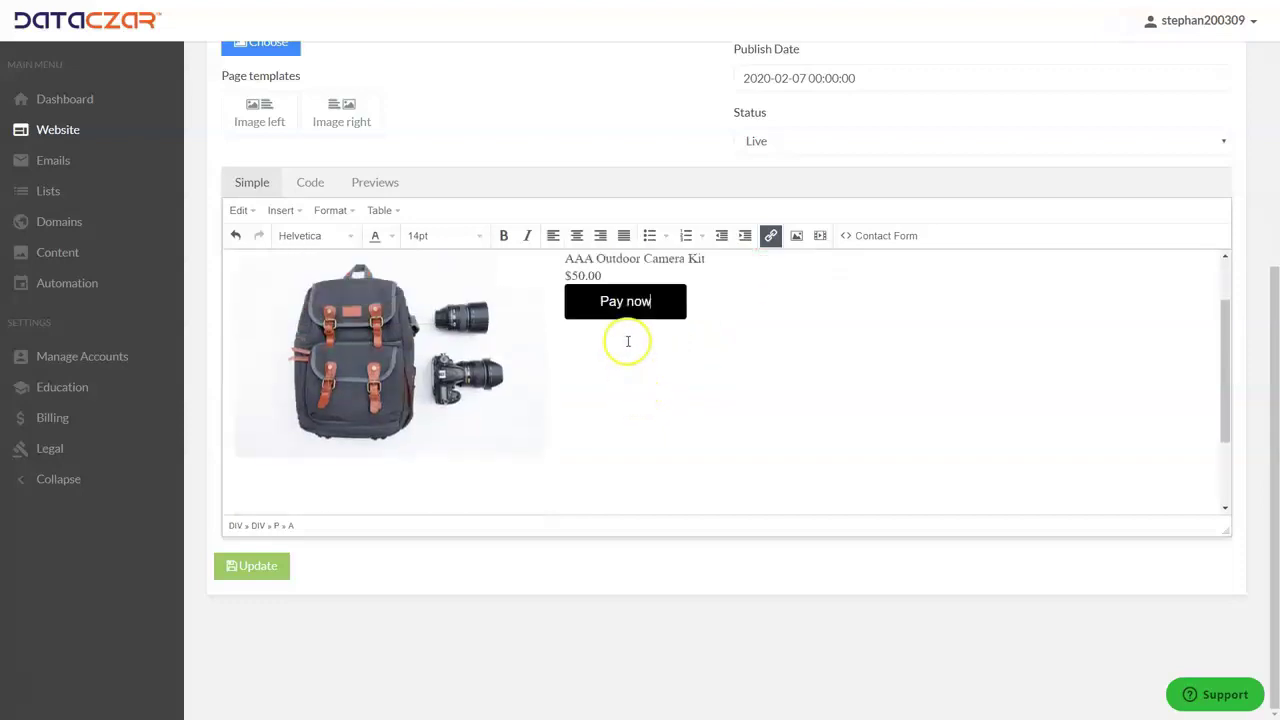
{"action": "scroll", "coordinate": [623, 400], "scroll_direction": "down", "scroll_amount": 4}
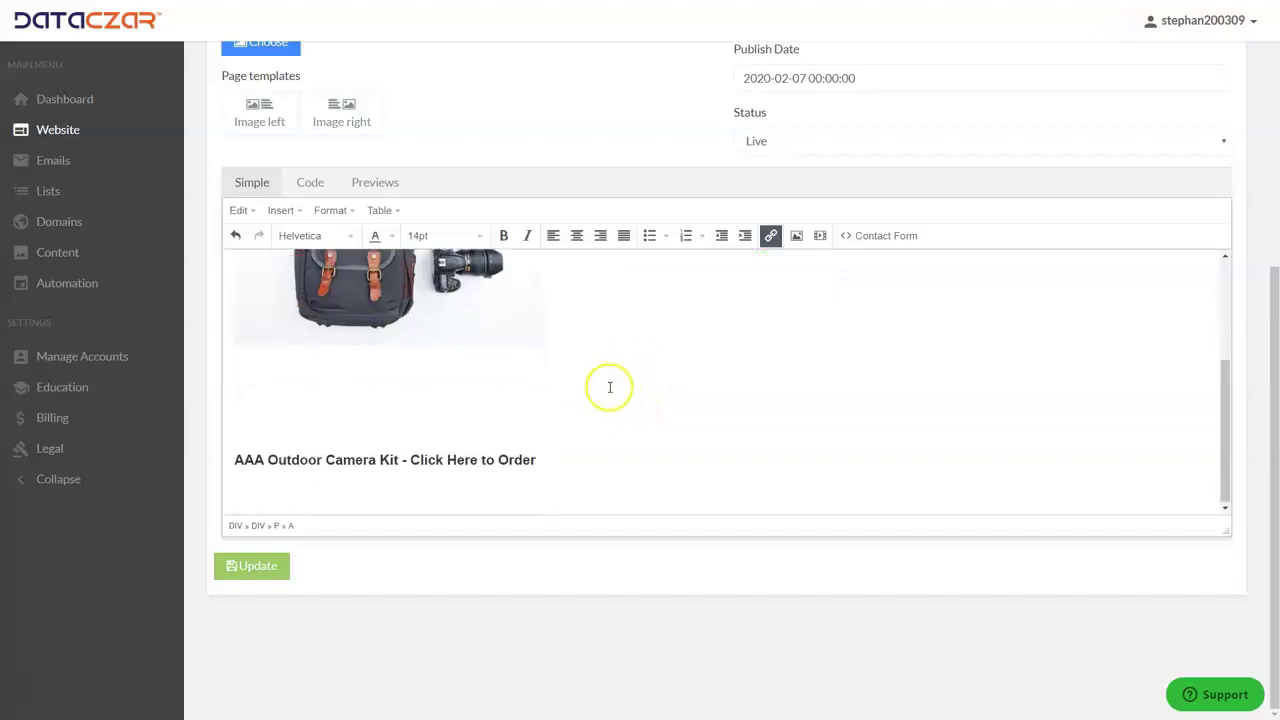
Switch to Square Online Checkout and copy the AAA Outdoor Camera Kit's online checkout link.
{"action": "left_click_drag", "start_coordinate": [549, 455], "coordinate": [222, 463]}
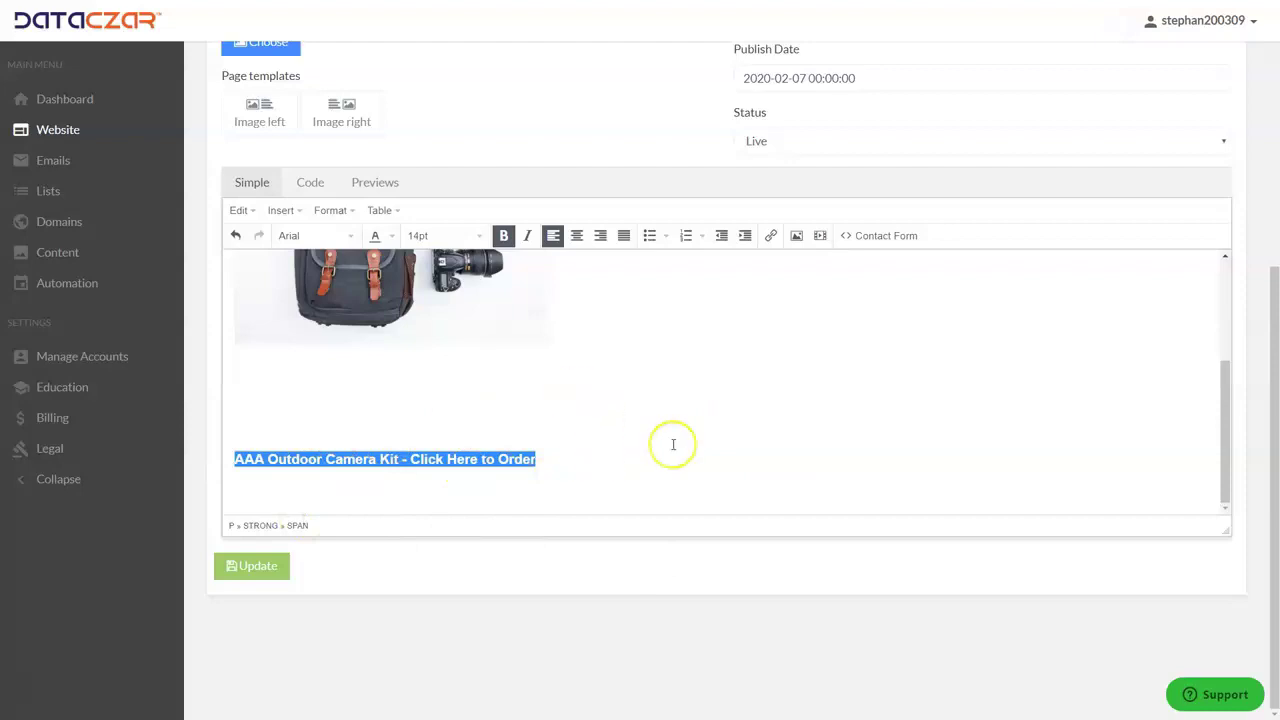
{"action": "scroll", "coordinate": [668, 445], "scroll_direction": "up", "scroll_amount": 4}
{"action": "scroll", "coordinate": [674, 430], "scroll_direction": "down", "scroll_amount": 4}
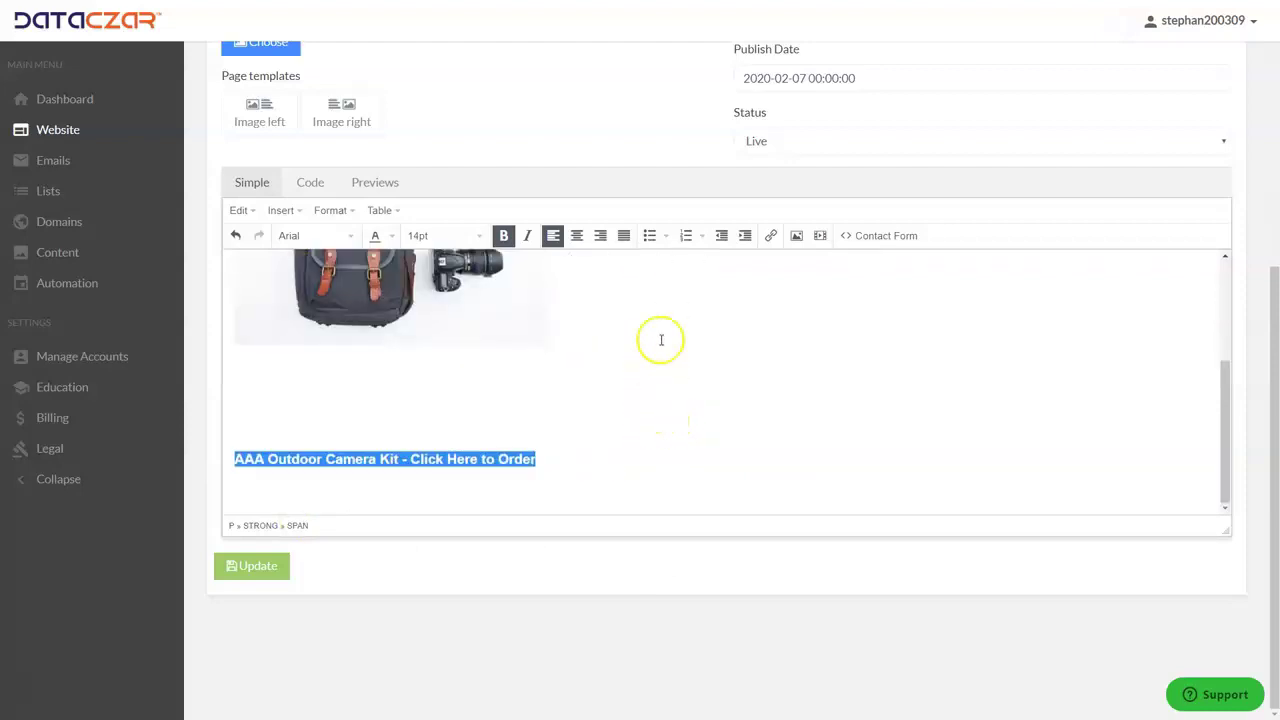
{"action": "scroll", "coordinate": [678, 420], "scroll_direction": "up", "scroll_amount": 4}
{"action": "scroll", "coordinate": [677, 420], "scroll_direction": "down", "scroll_amount": 4}
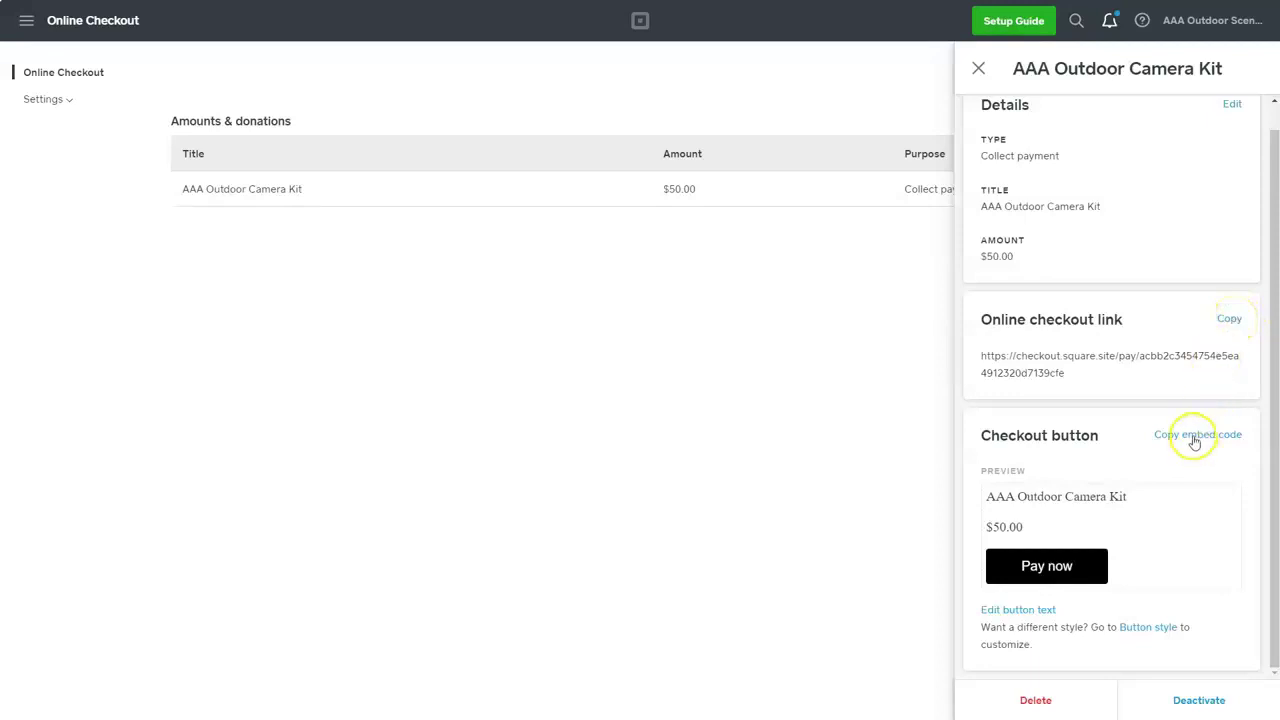
{"action": "left_click", "coordinate": [1229, 319]}
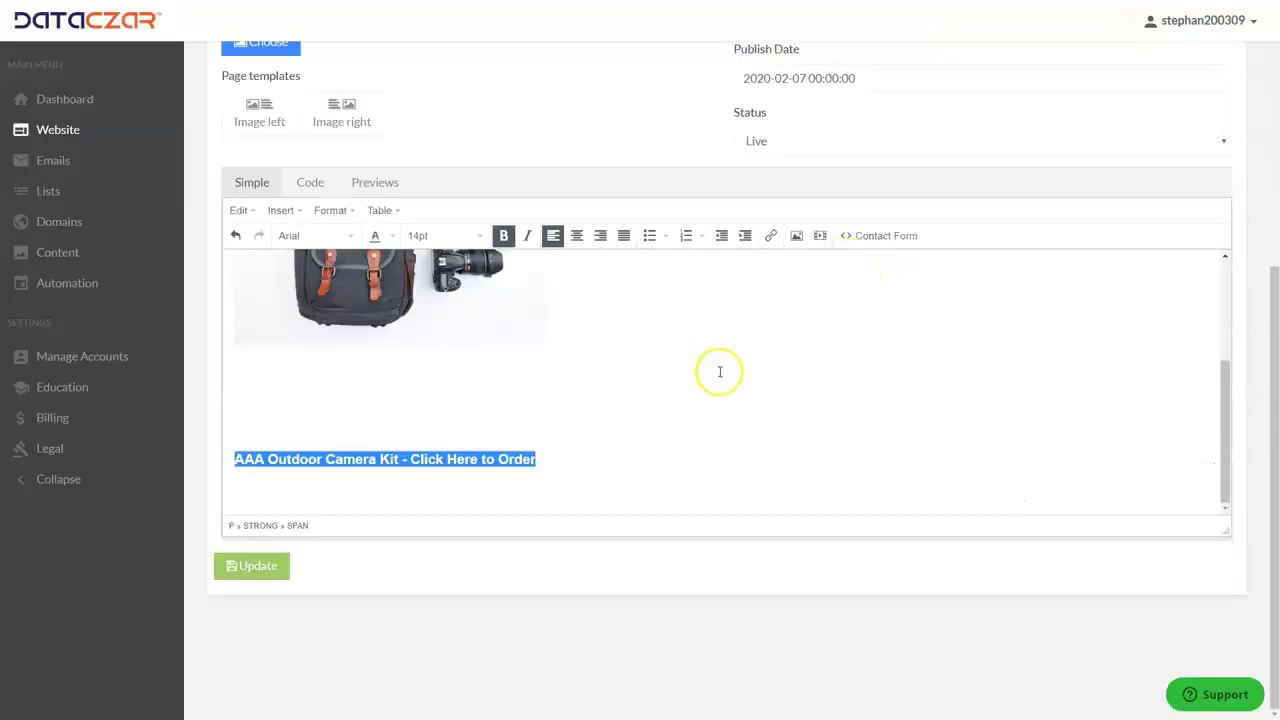
Link the "AAA Outdoor Camera Kit - Click Here to Order" text to the copied Square checkout URL.
{"action": "left_click", "coordinate": [633, 469]}
{"action": "left_click_drag", "start_coordinate": [560, 459], "coordinate": [218, 469]}
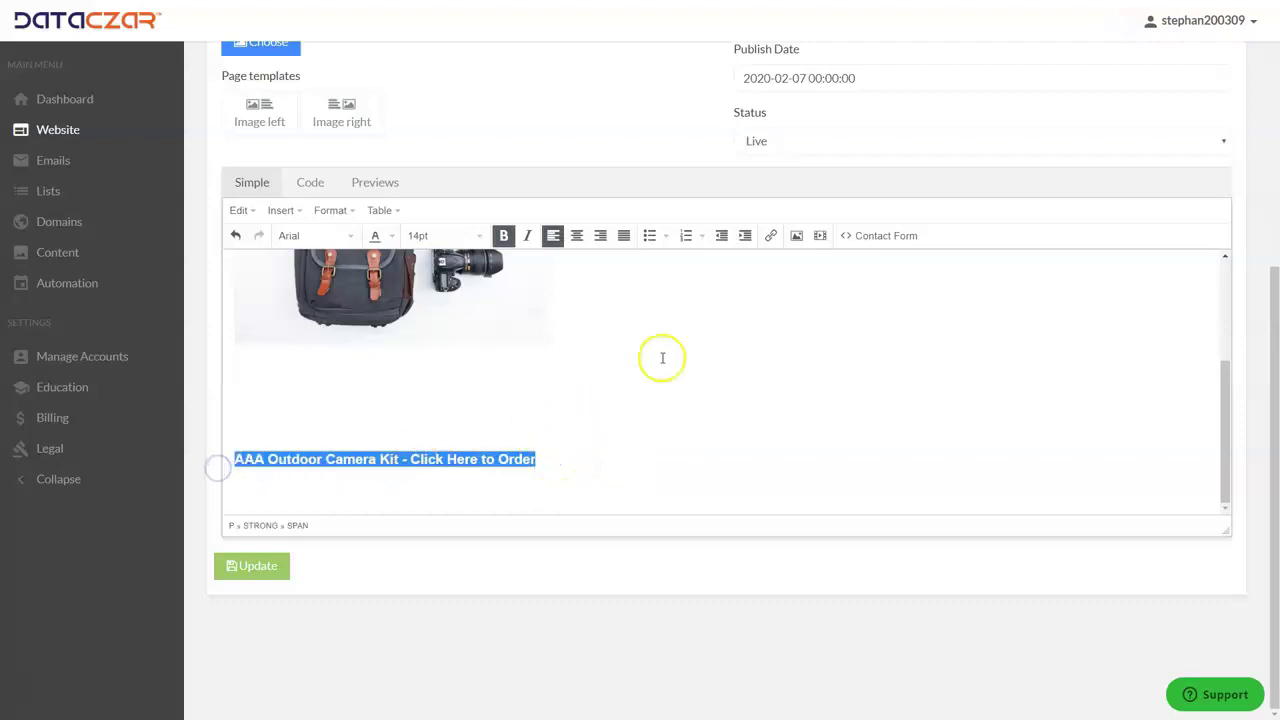
{"action": "left_click", "coordinate": [771, 237]}
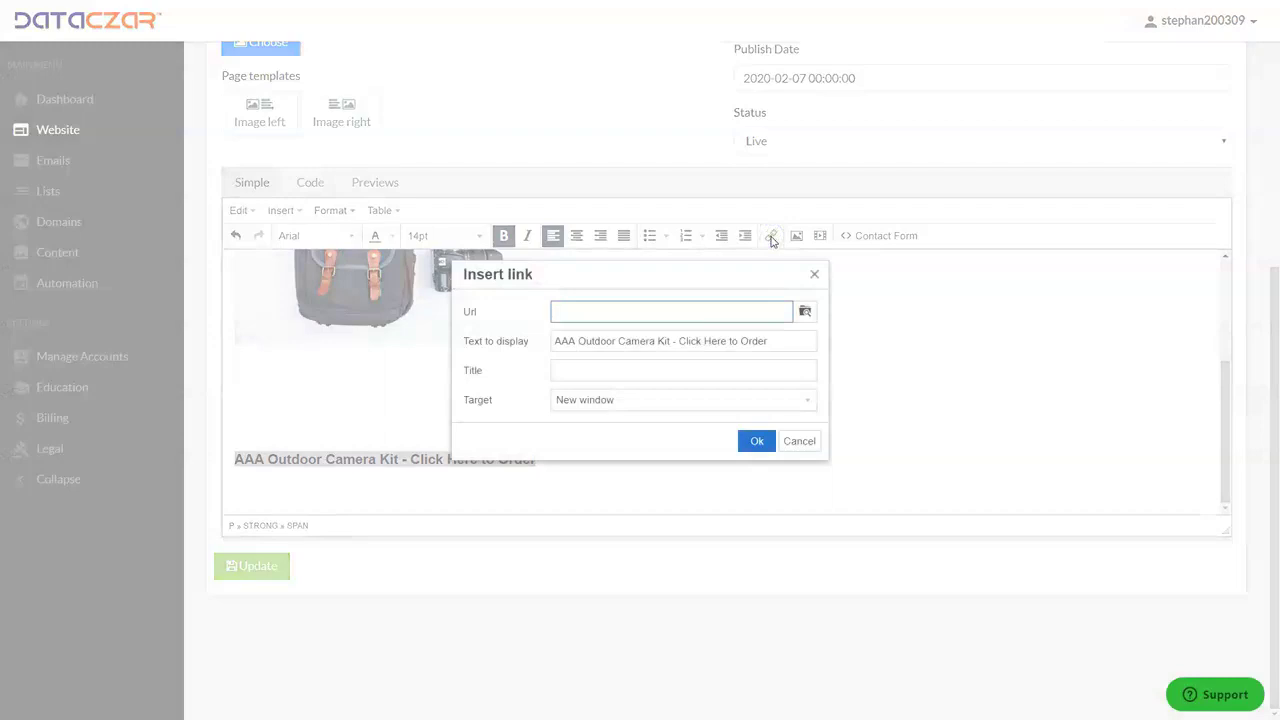
{"action": "key", "text": "ctrl+v"}
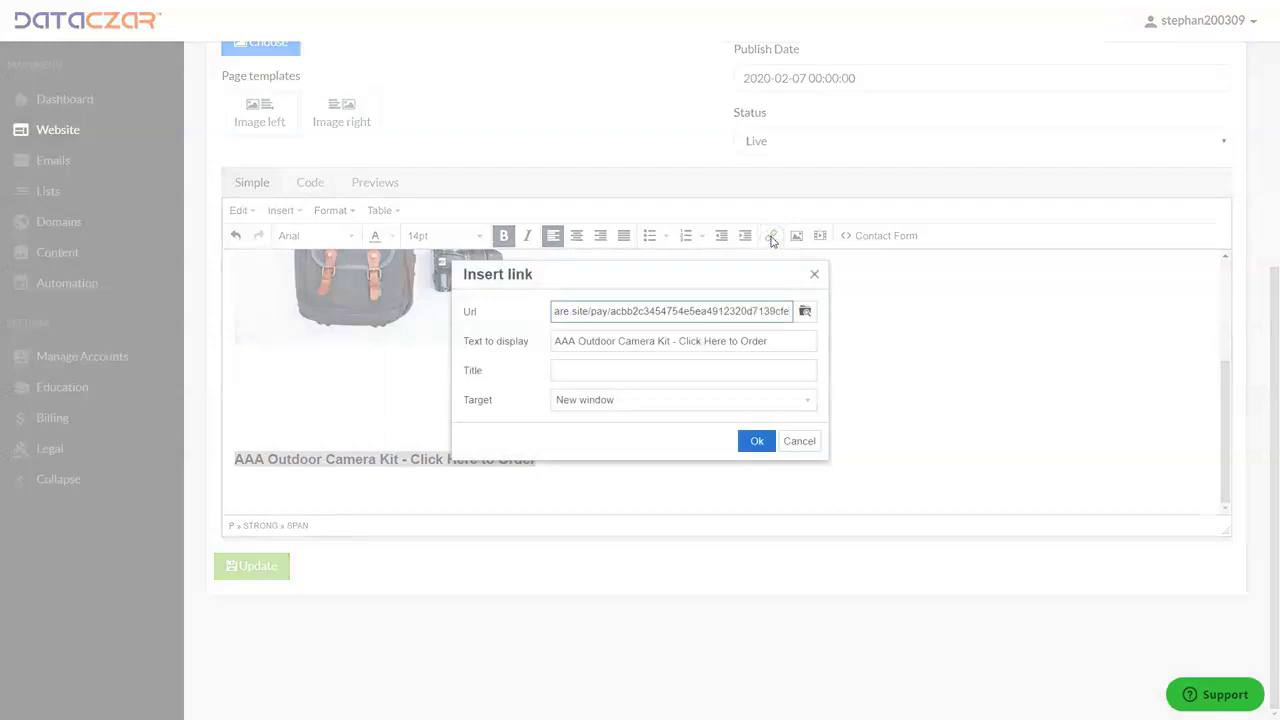
{"action": "left_click", "coordinate": [757, 442]}
{"action": "left_click", "coordinate": [597, 460]}
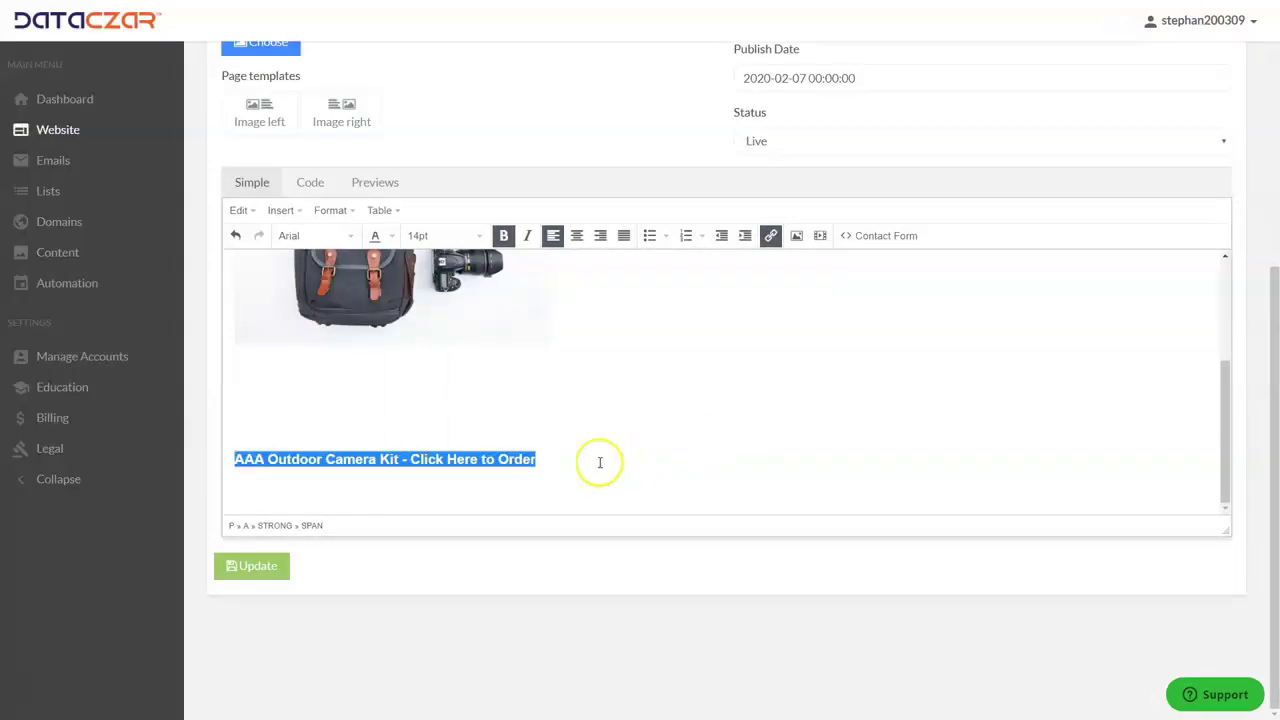
Centre the linked "AAA Outdoor Camera Kit - Click Here to Order" line and update the Products page.
{"action": "left_click", "coordinate": [253, 460]}
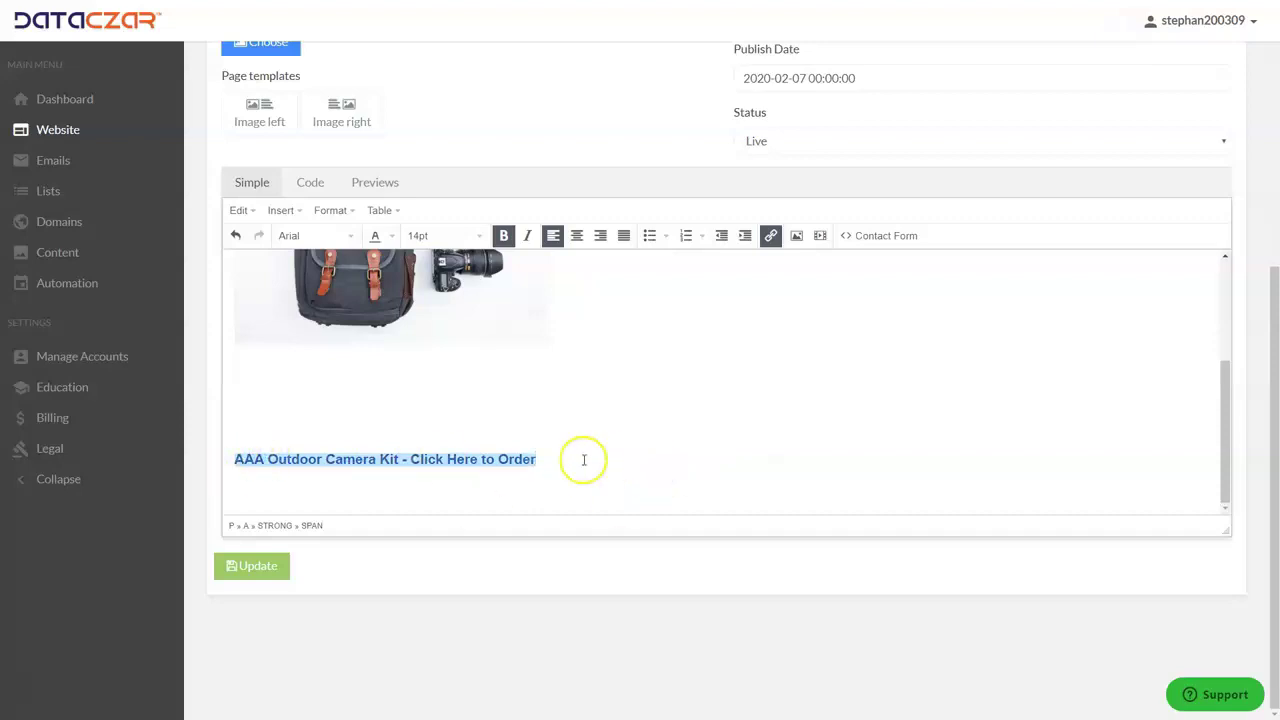
{"action": "left_click_drag", "start_coordinate": [583, 457], "coordinate": [245, 458]}
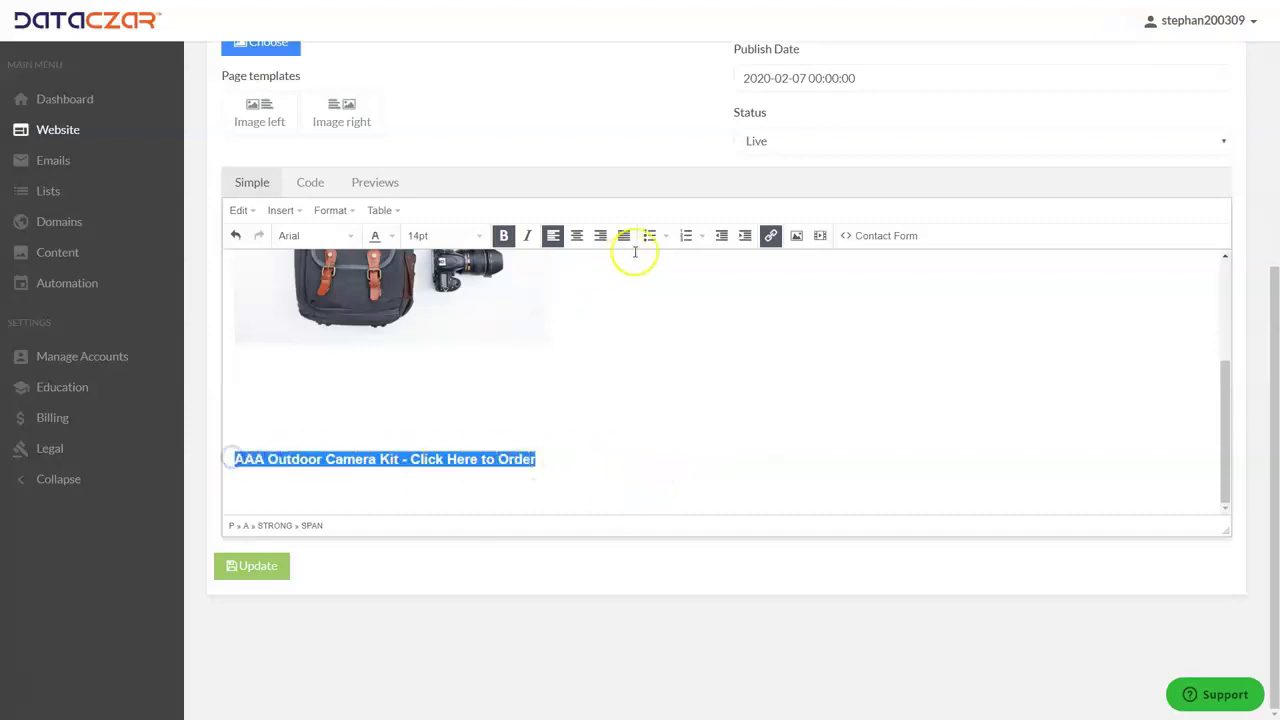
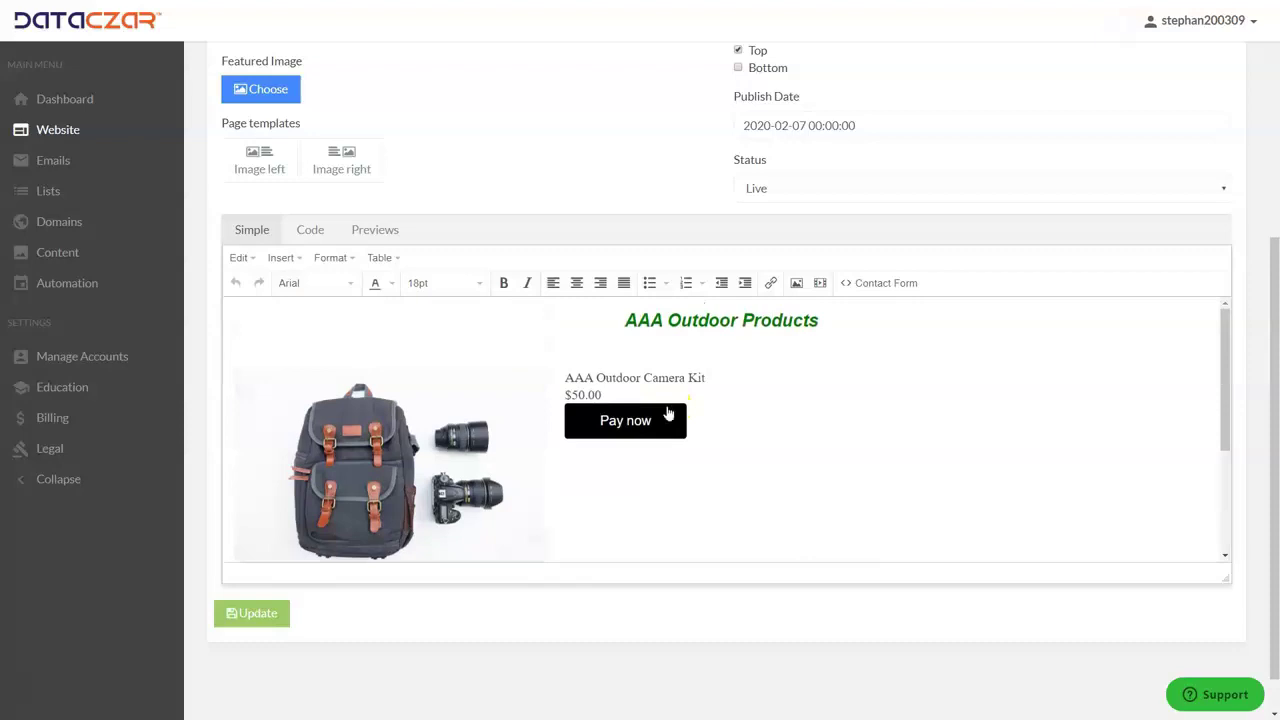
Test the Pay now button on the live Products page, close the Square checkout and return to the live page.
{"action": "left_click", "coordinate": [664, 420]}
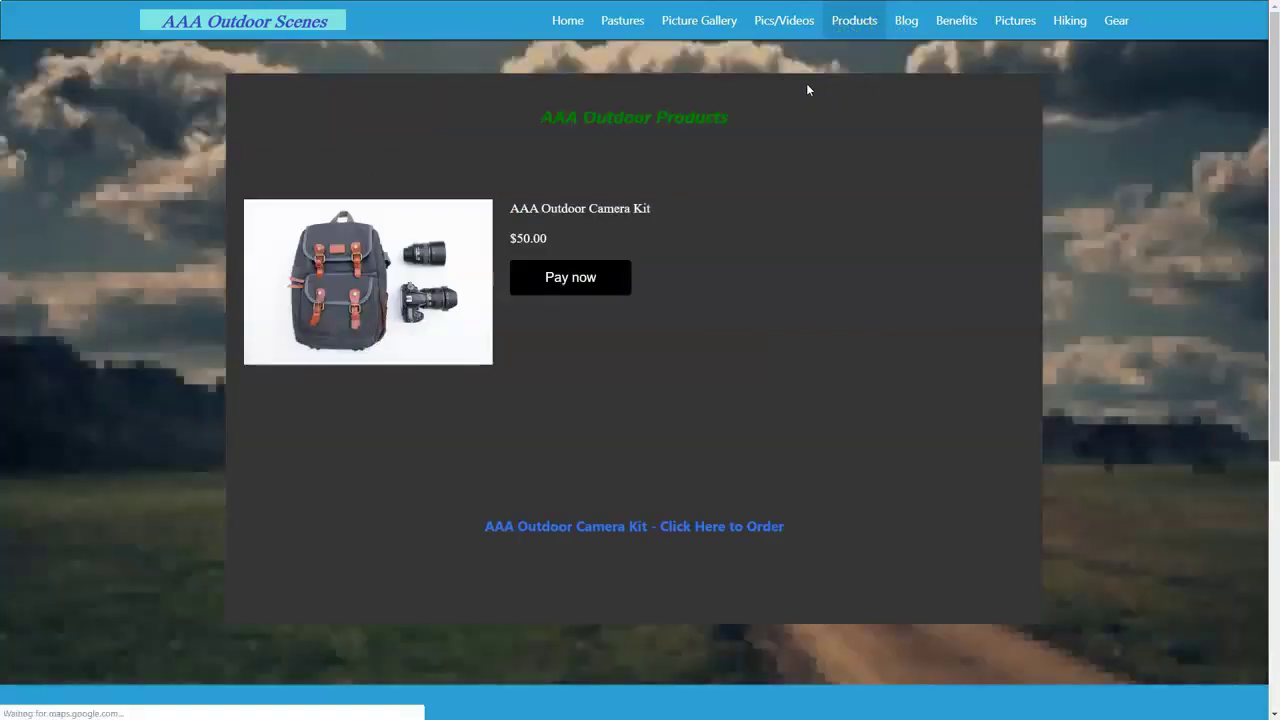
{"action": "left_click", "coordinate": [820, 179]}
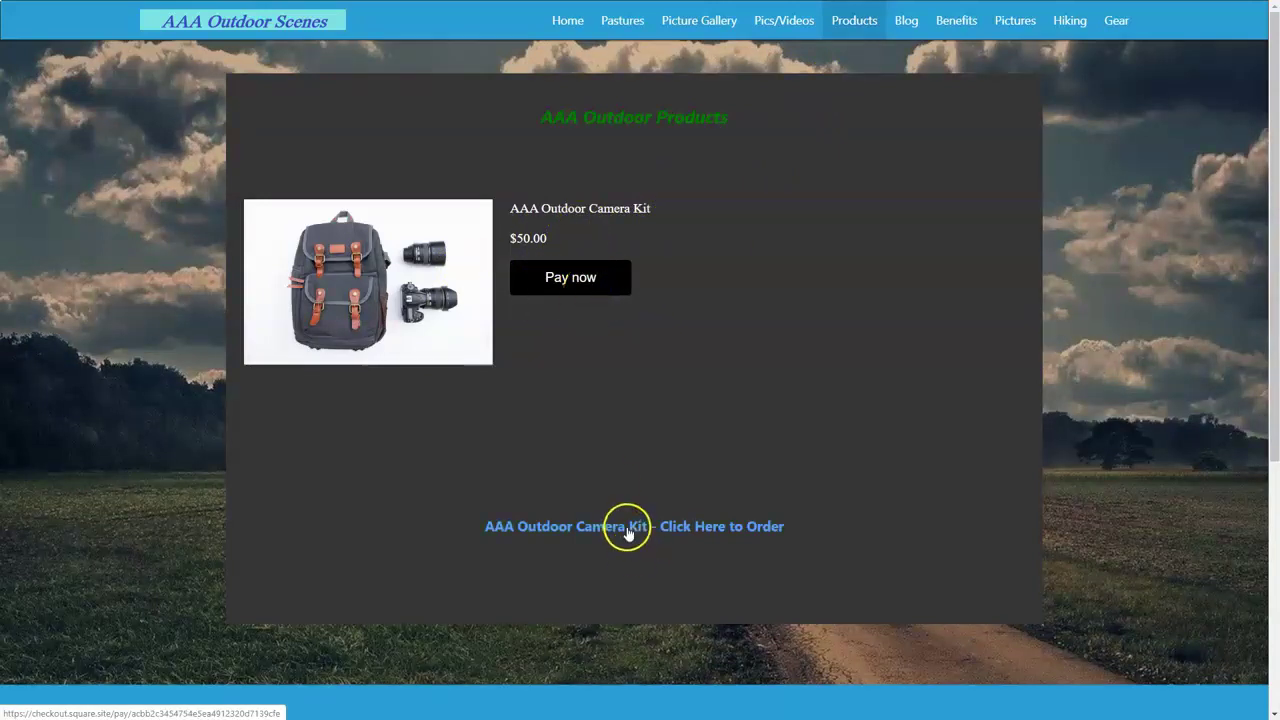
{"action": "left_click", "coordinate": [583, 284]}
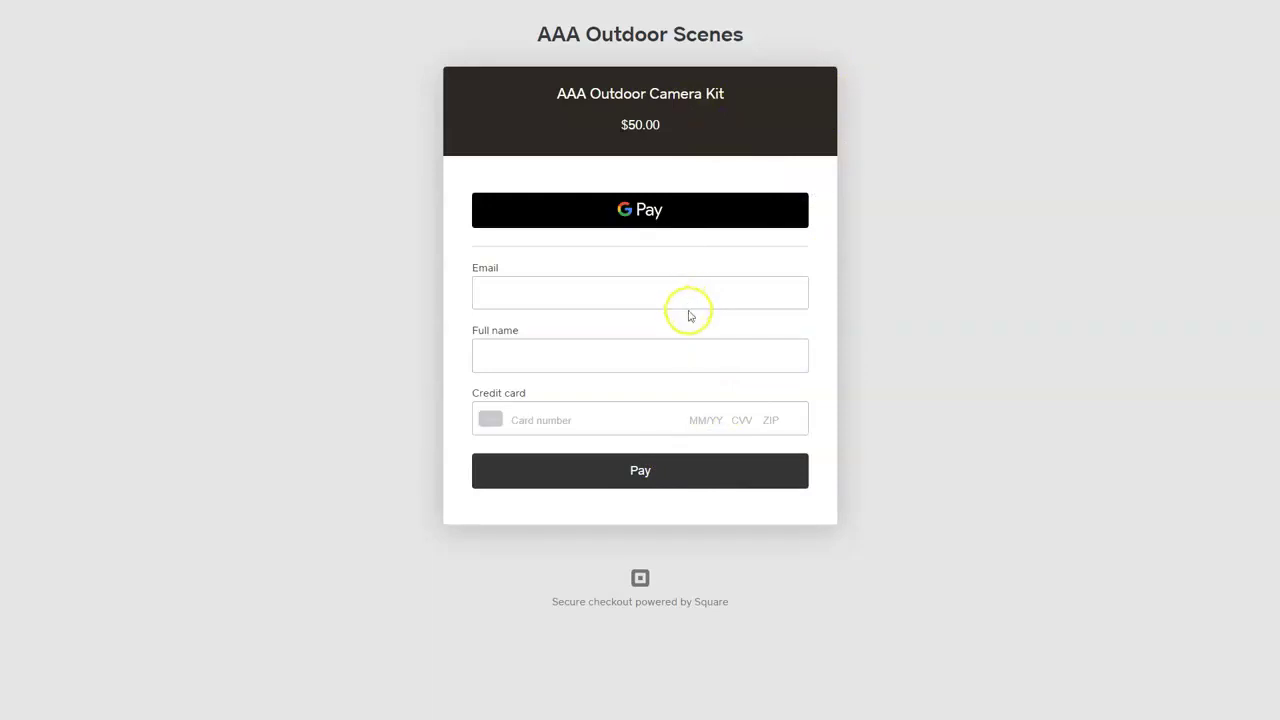
{"action": "key", "text": "ctrl+w"}
{"action": "key", "text": "ctrl+Tab"}
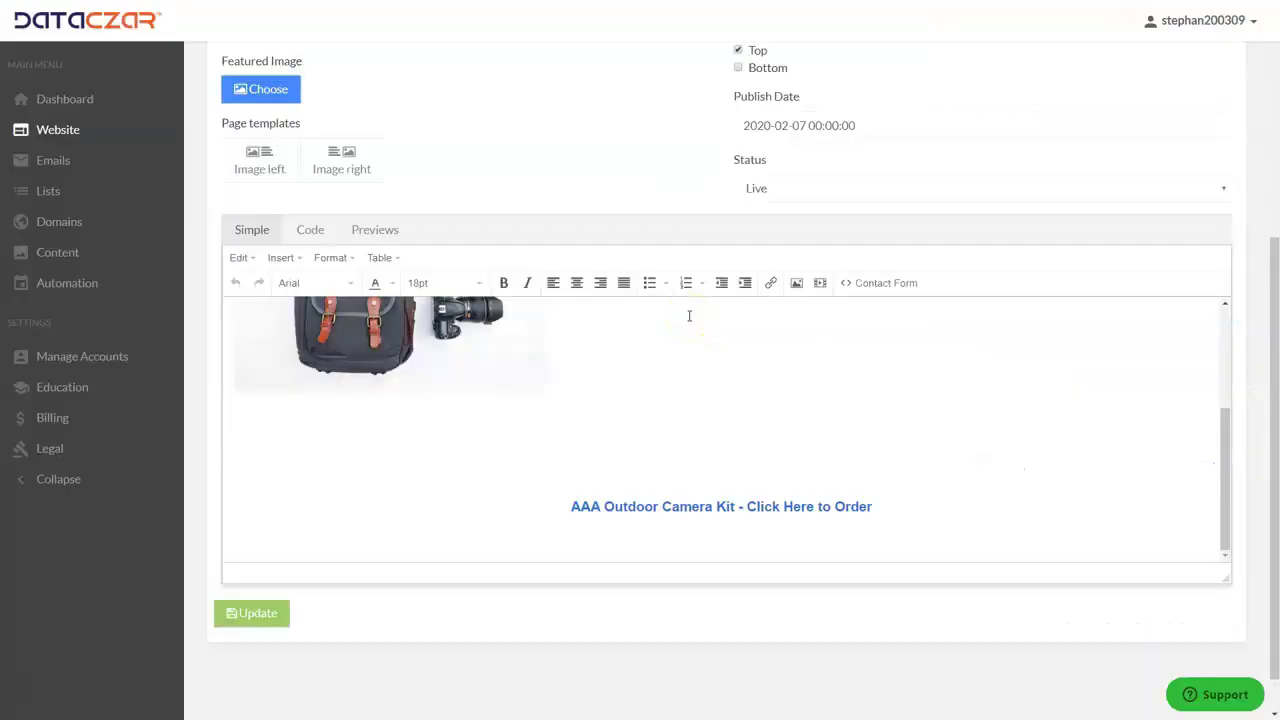
{"action": "key", "text": "ctrl+Tab"}
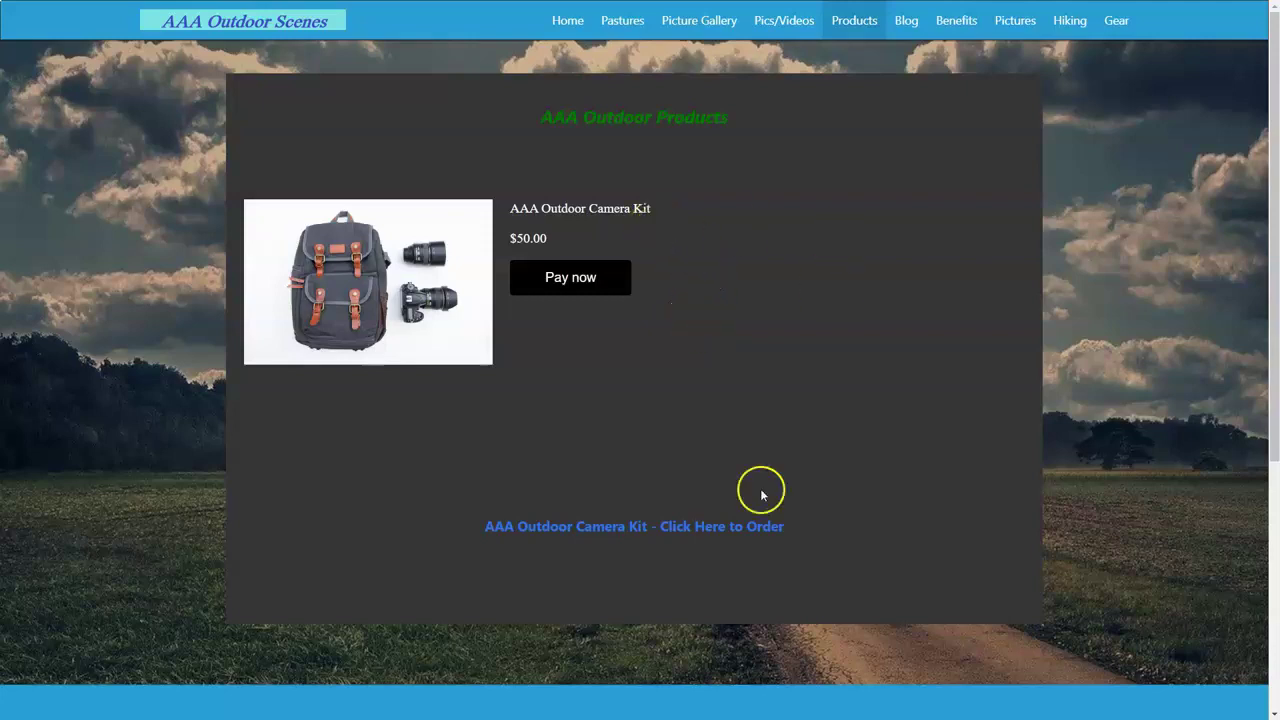
Test the "AAA Outdoor Camera Kit - Click Here to Order" link on the live page, then return to the page editor.
{"action": "left_click", "coordinate": [679, 530]}
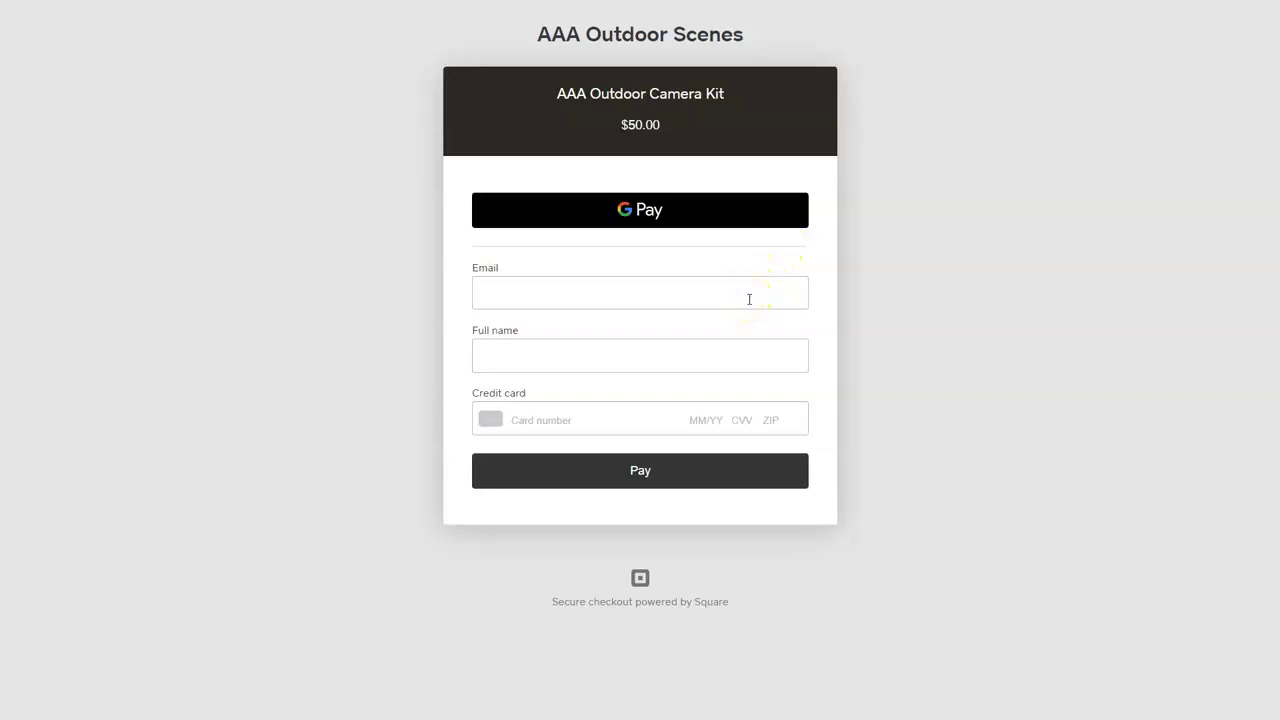
{"action": "key", "text": "Escape"}
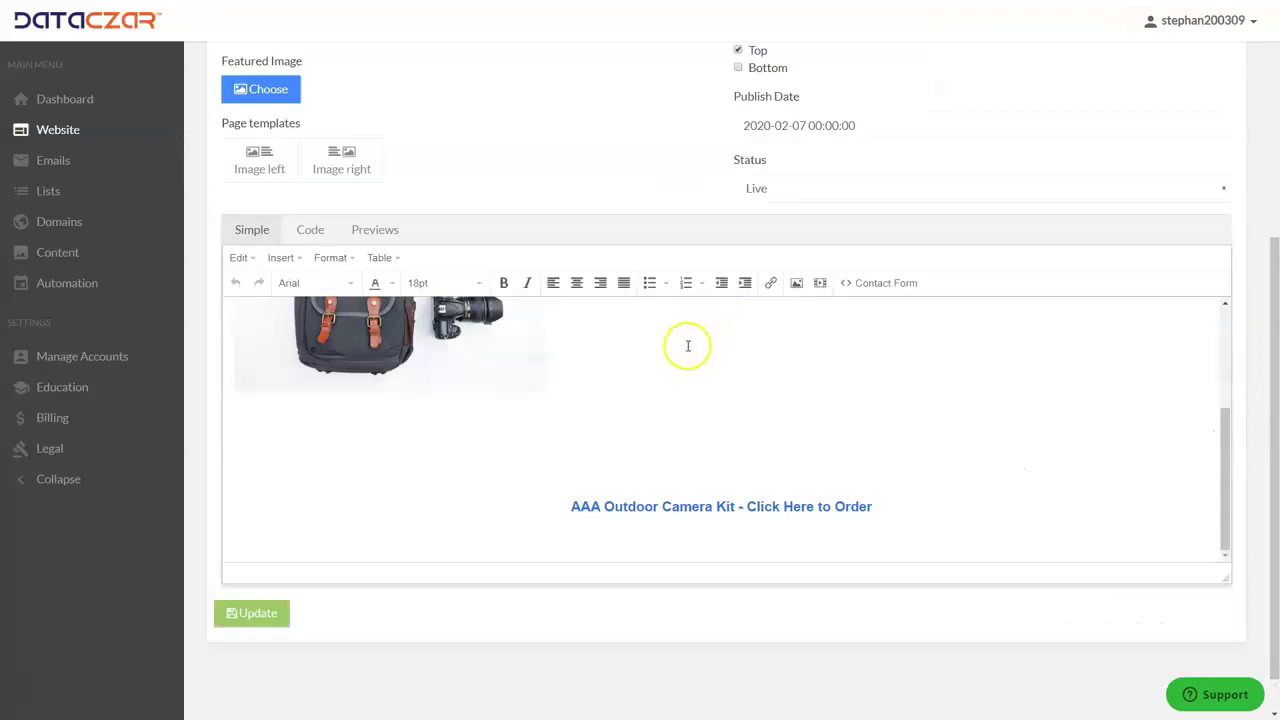
Leave the Products page editor through the website overview and go to the account dashboard.
{"action": "scroll", "coordinate": [688, 380], "scroll_direction": "up", "scroll_amount": 5}
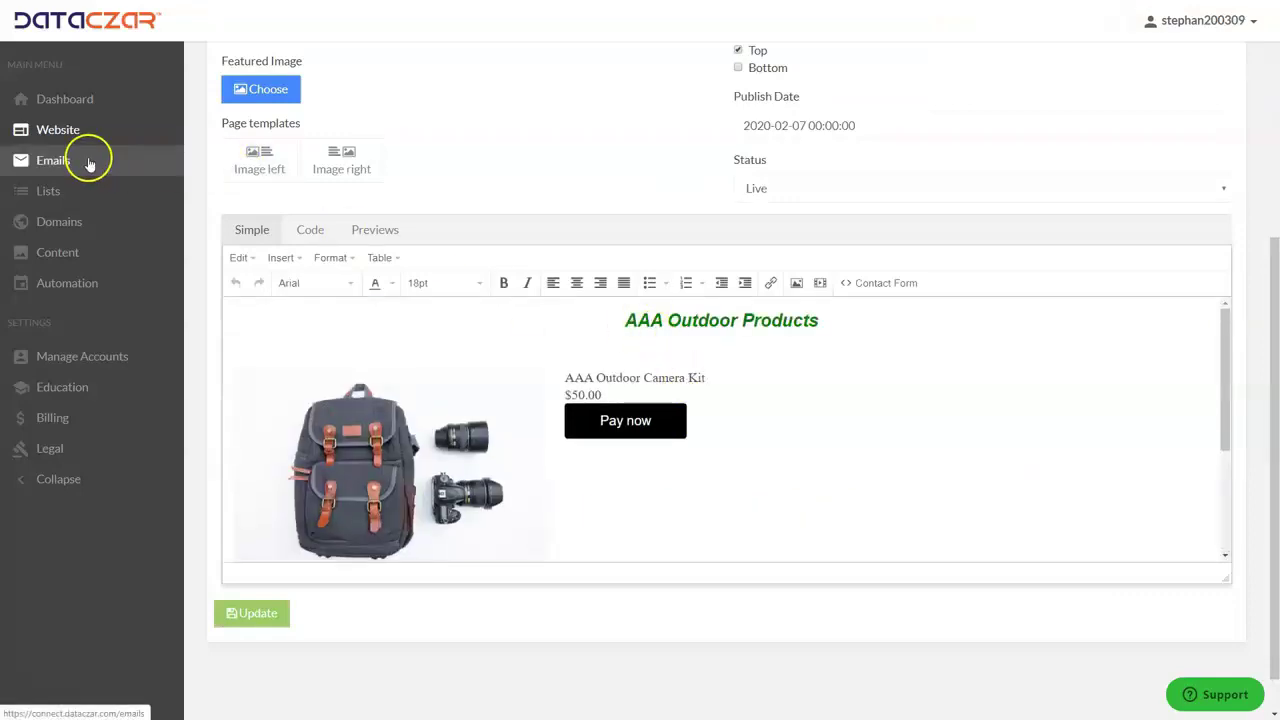
{"action": "left_click", "coordinate": [57, 130]}
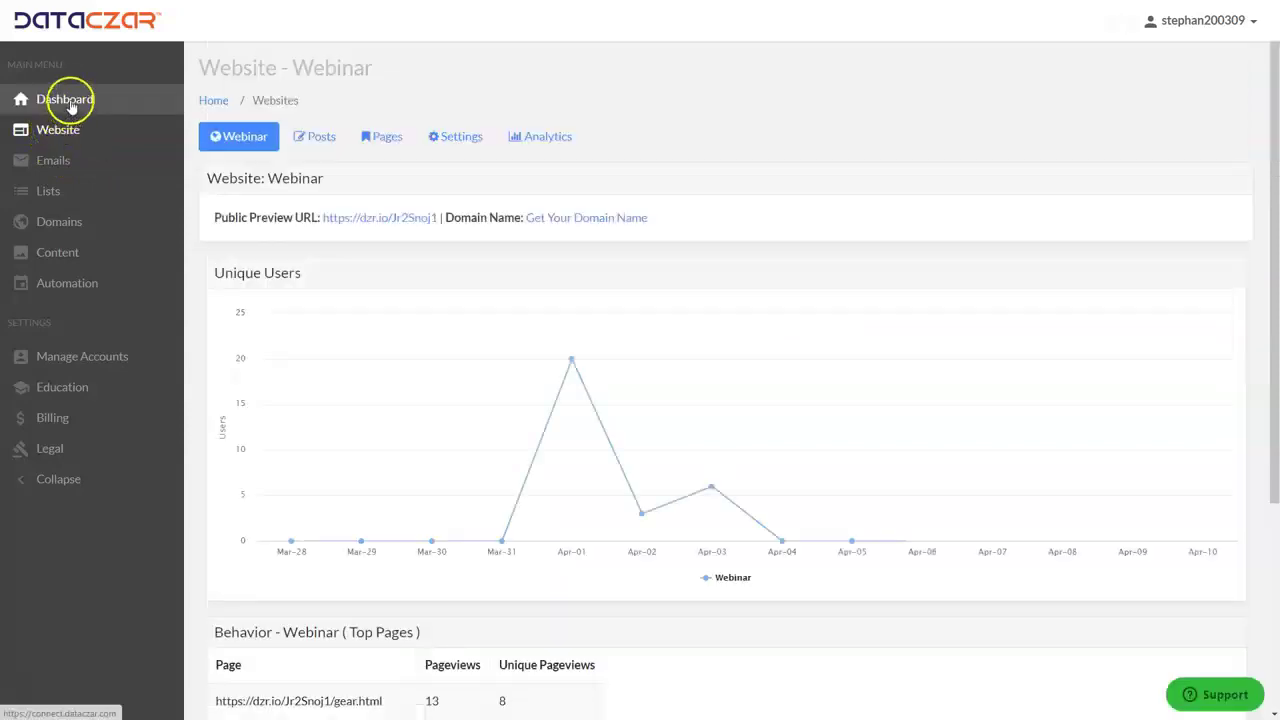
{"action": "left_click", "coordinate": [70, 101]}
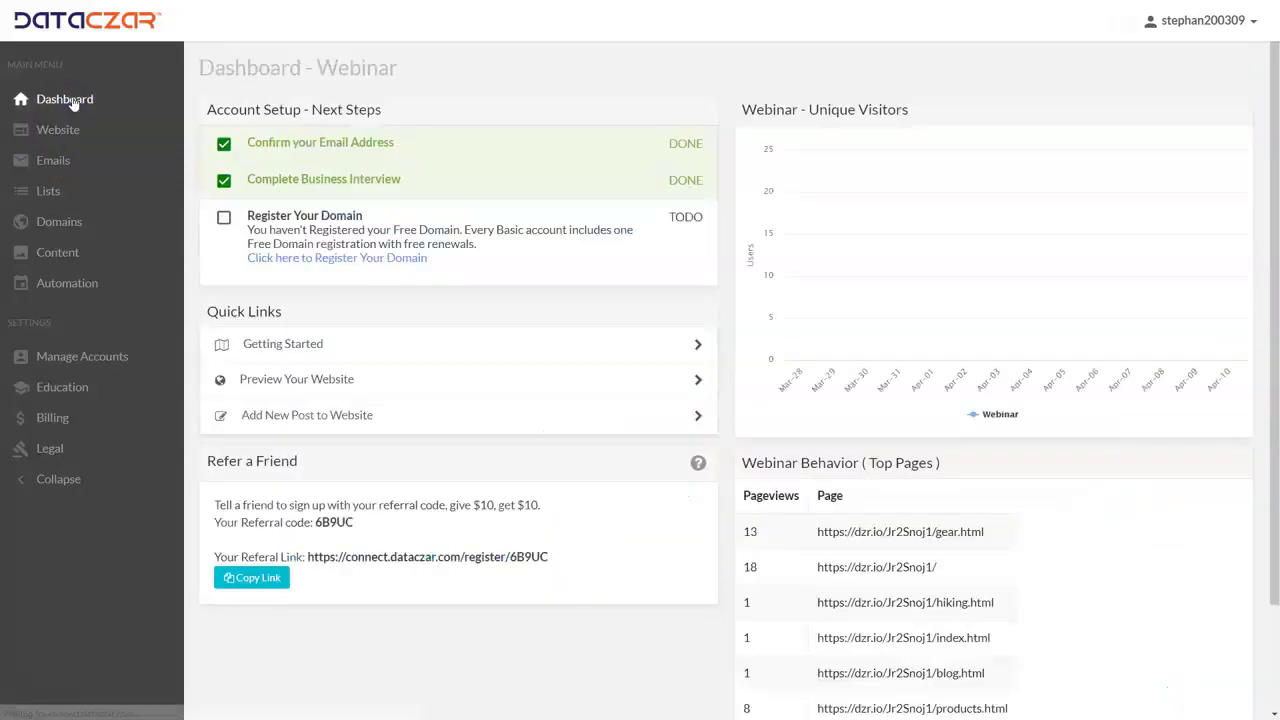